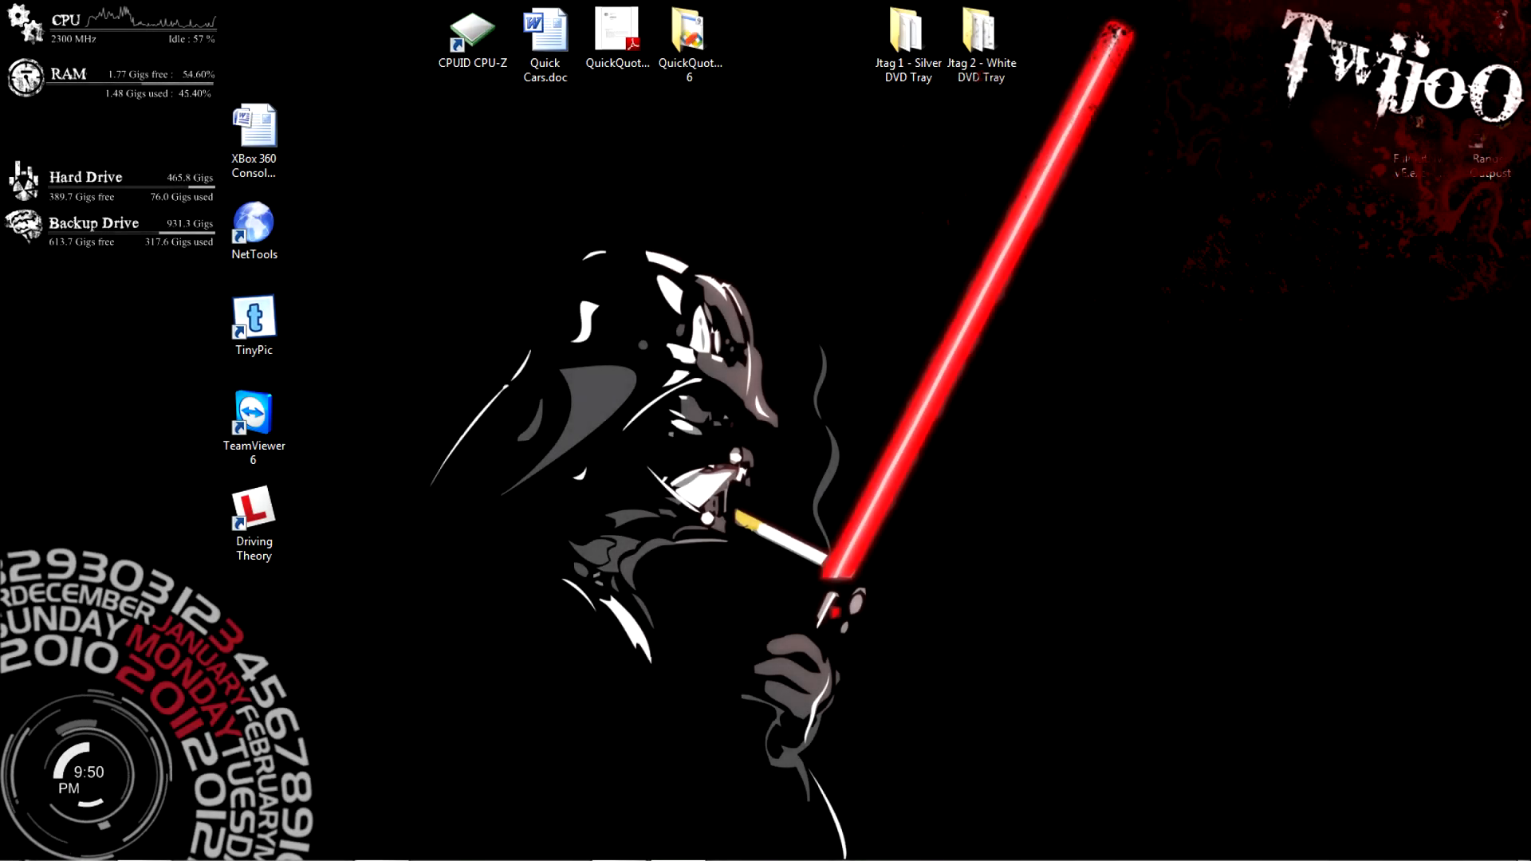
Step: Launch the Dropbox website from the Dropbox tray icon's quick actions menu
{"action": "left_click_drag", "start_coordinate": [1158, 25], "coordinate": [1041, 206]}
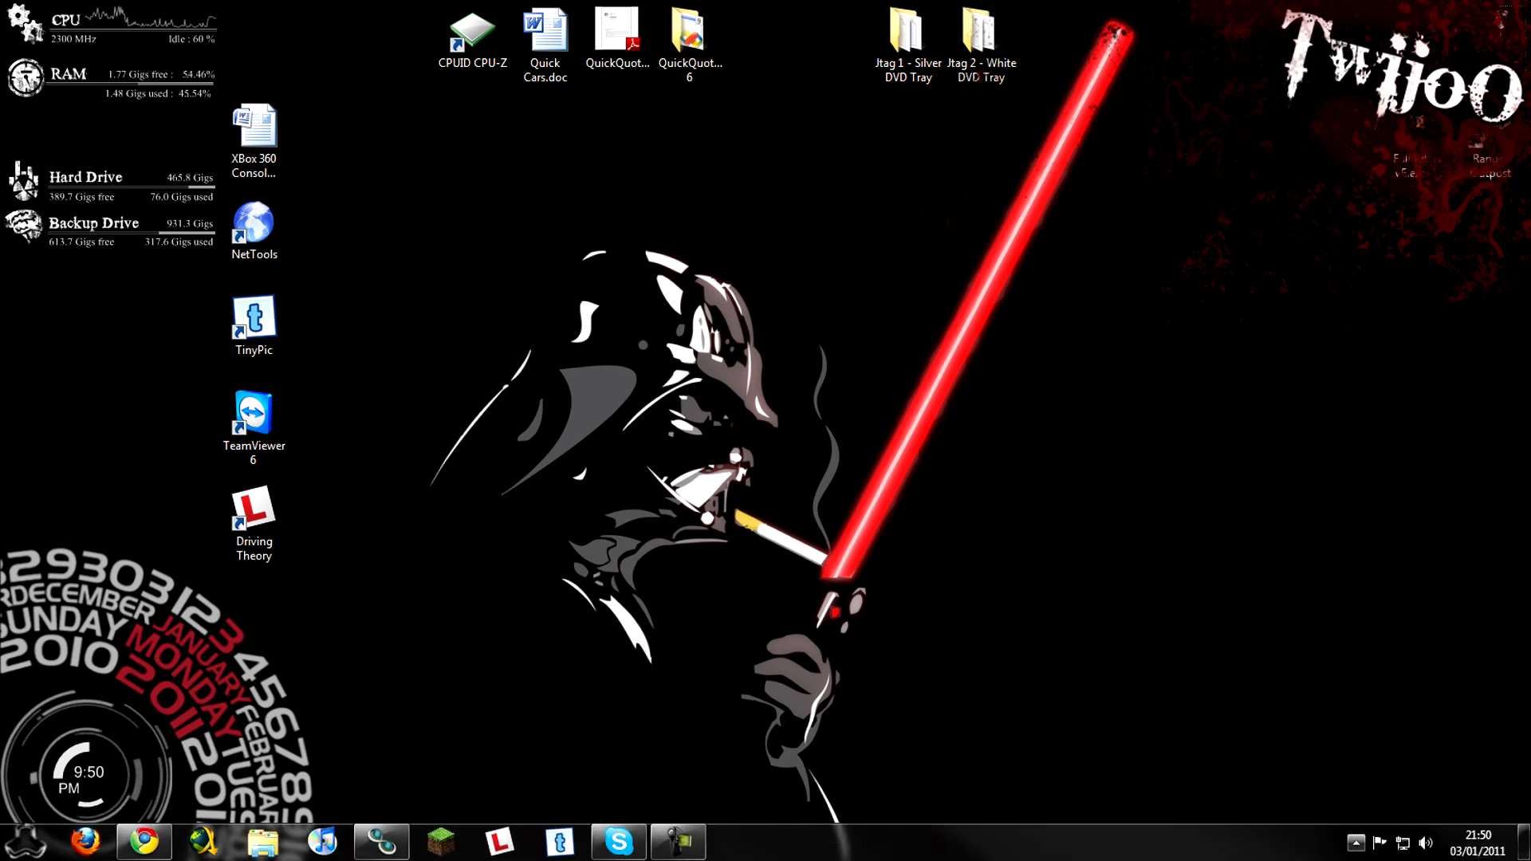
{"action": "left_click", "coordinate": [1356, 842]}
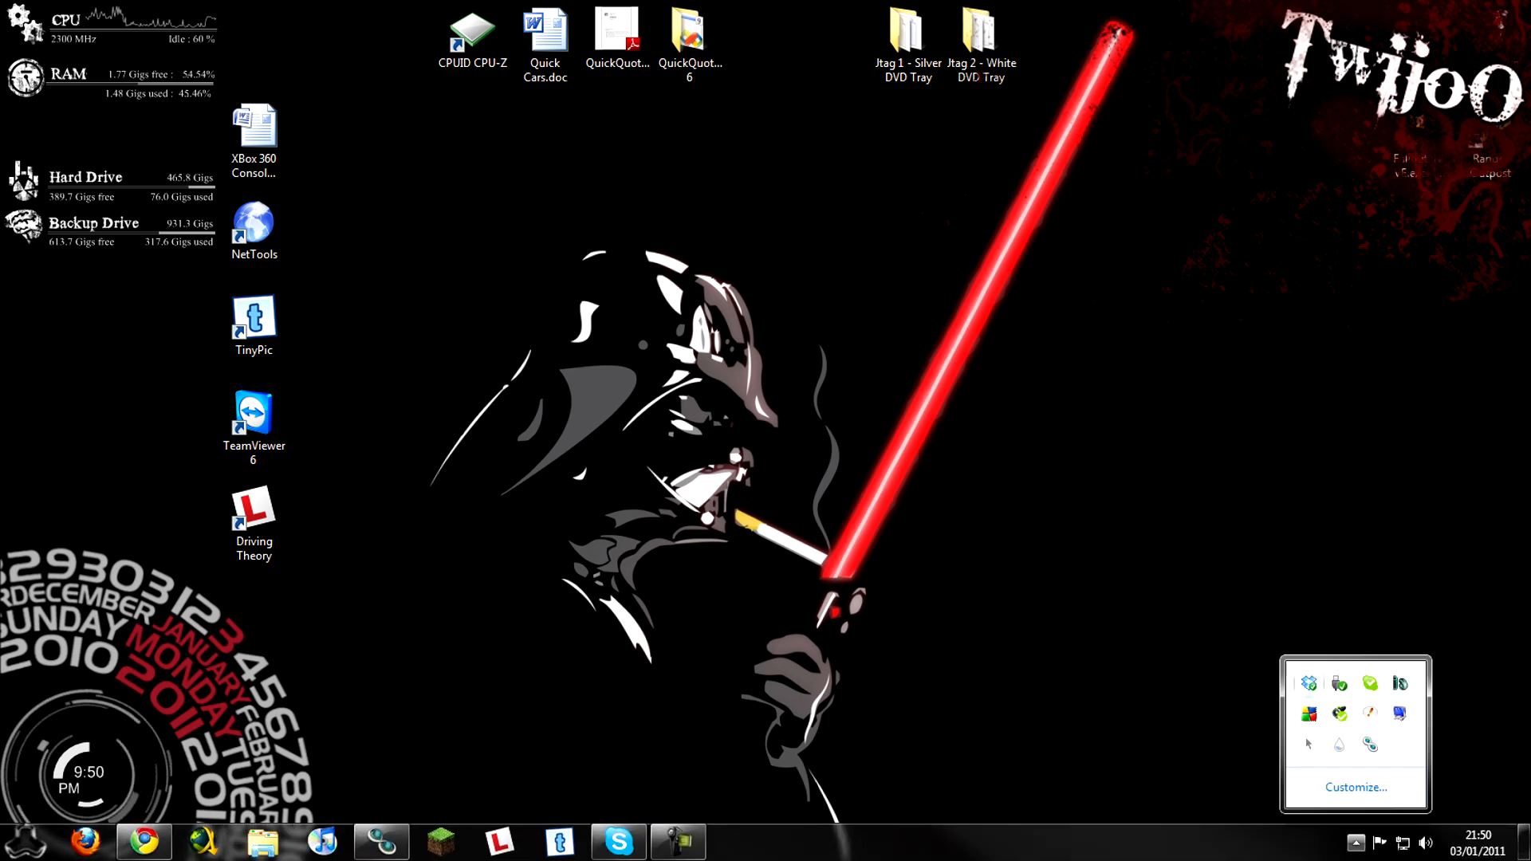
{"action": "right_click", "coordinate": [1309, 684]}
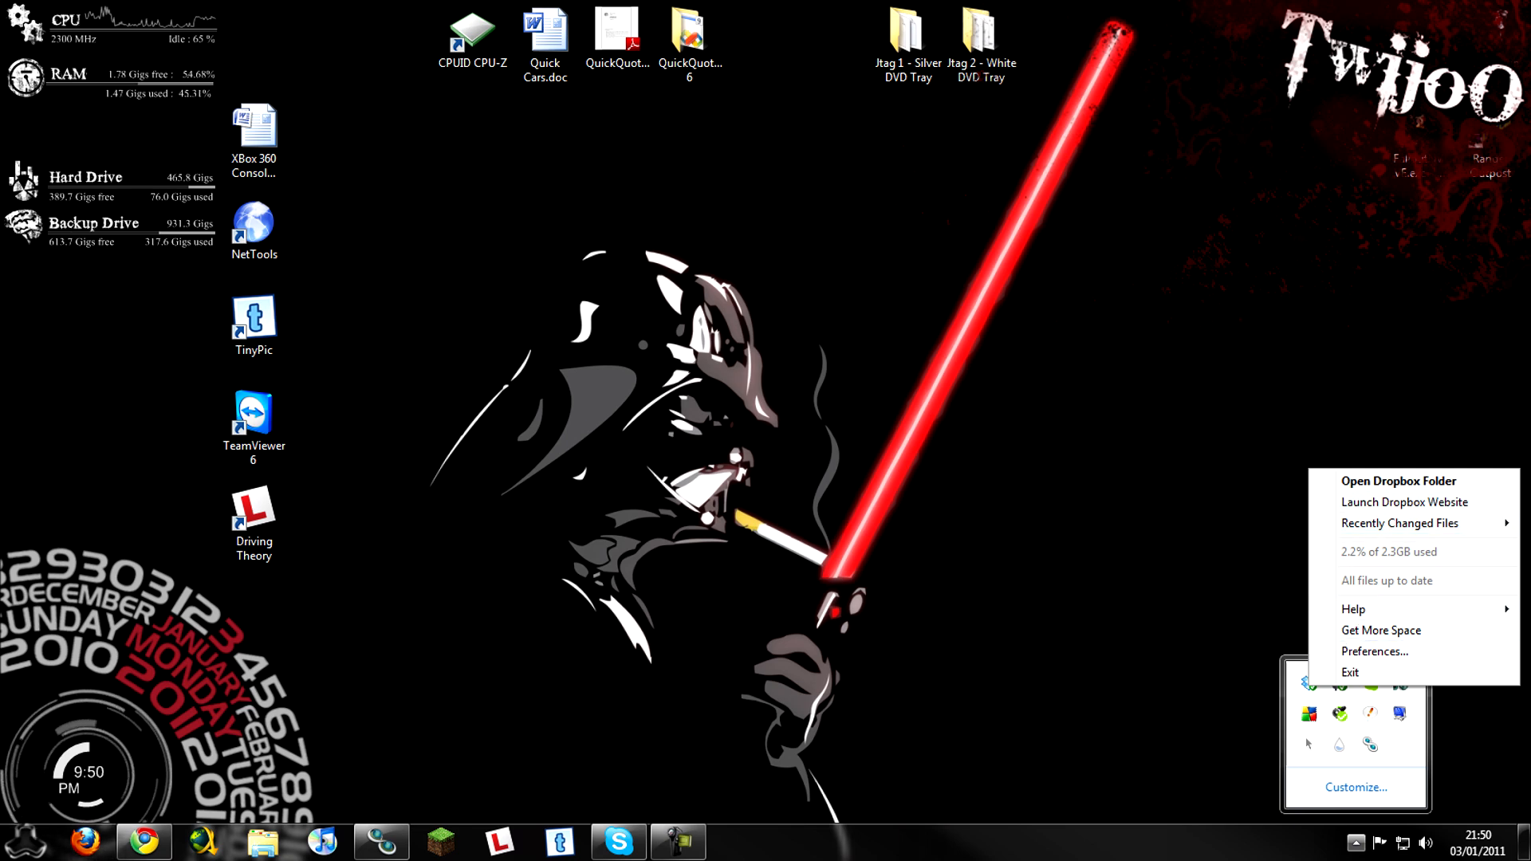
{"action": "left_click", "coordinate": [1382, 631]}
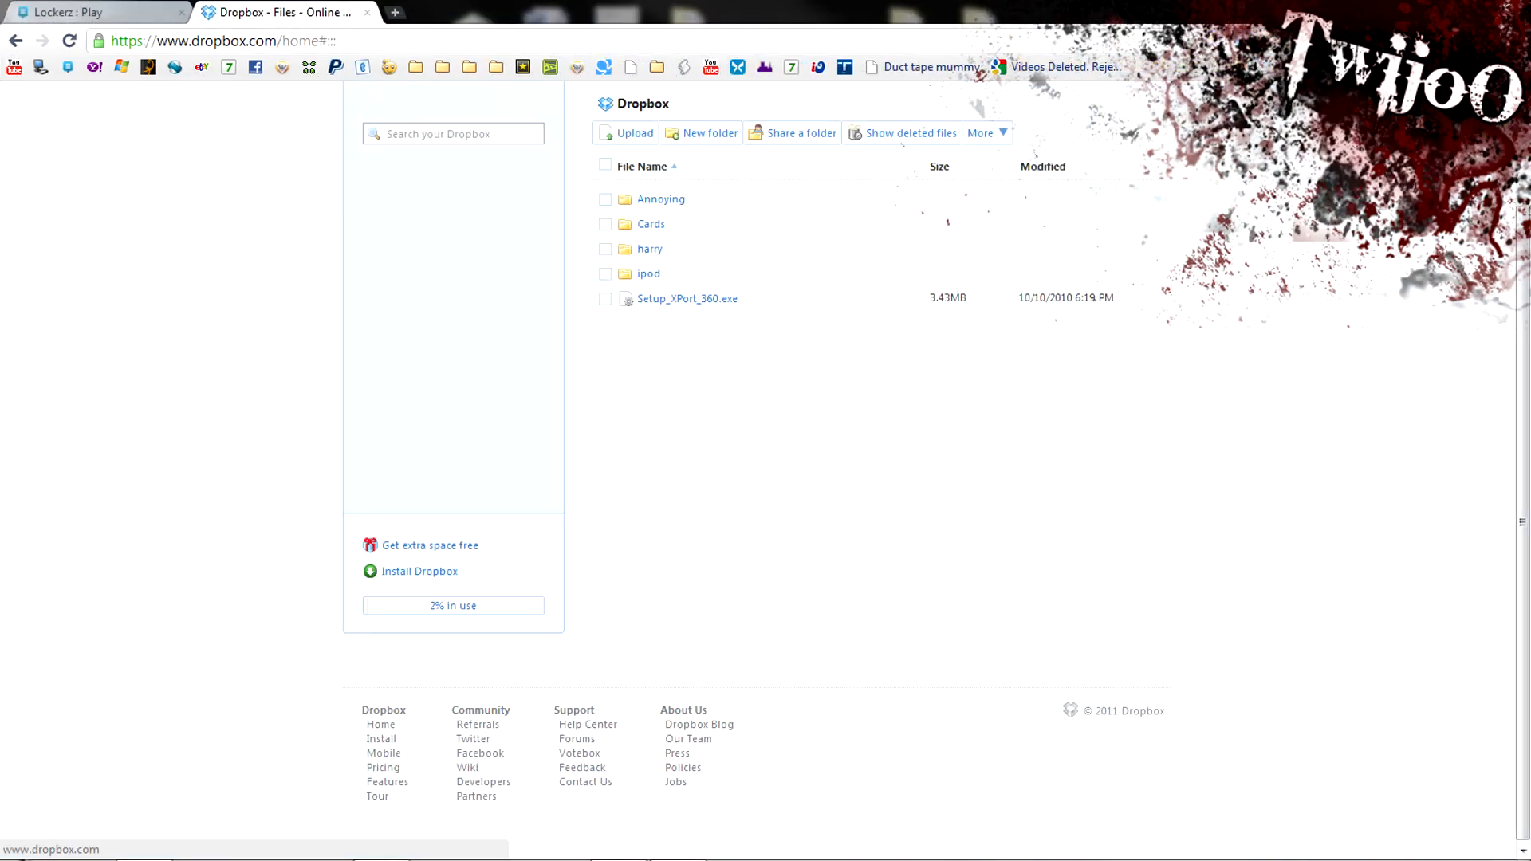
Step: Answer the captcha on the Lockerz video page and submit it
{"action": "key", "text": "ctrl+1"}
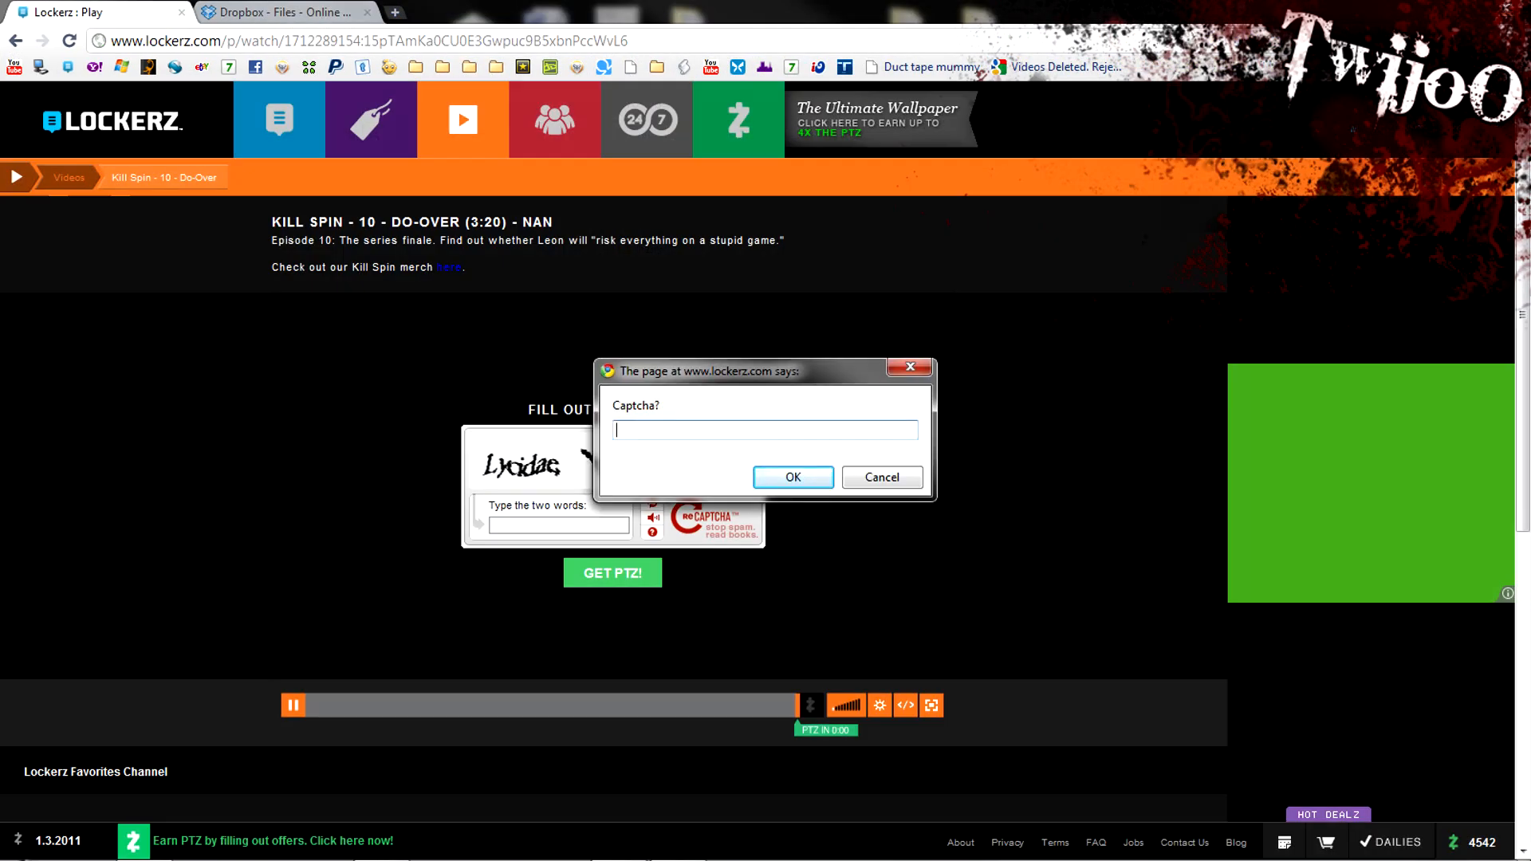
{"action": "left_click_drag", "start_coordinate": [741, 371], "coordinate": [890, 275]}
{"action": "type", "text": "lycidae bariese"}
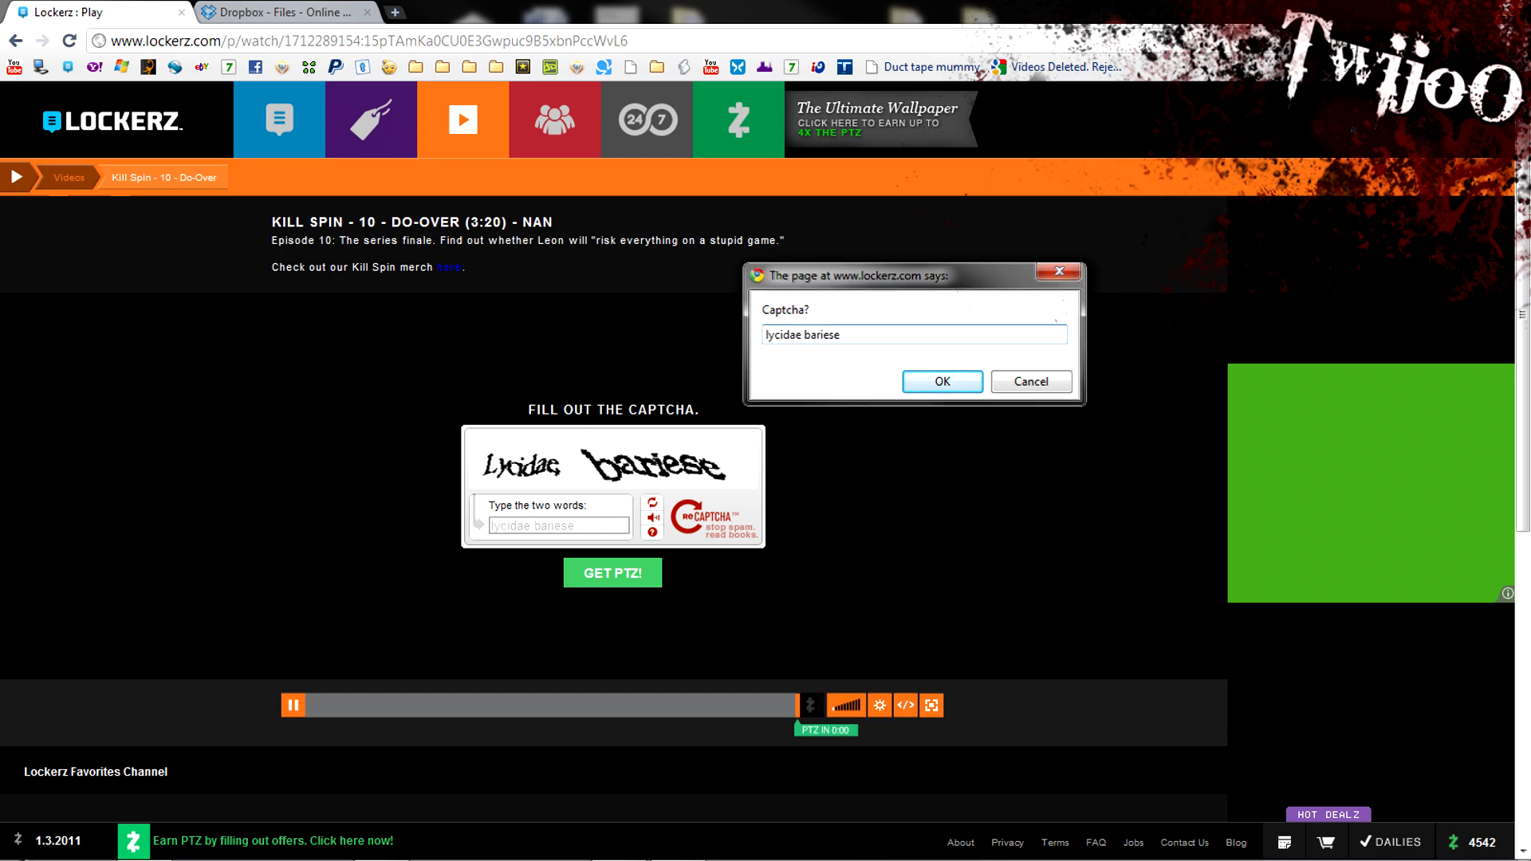
{"action": "key", "text": "Return"}
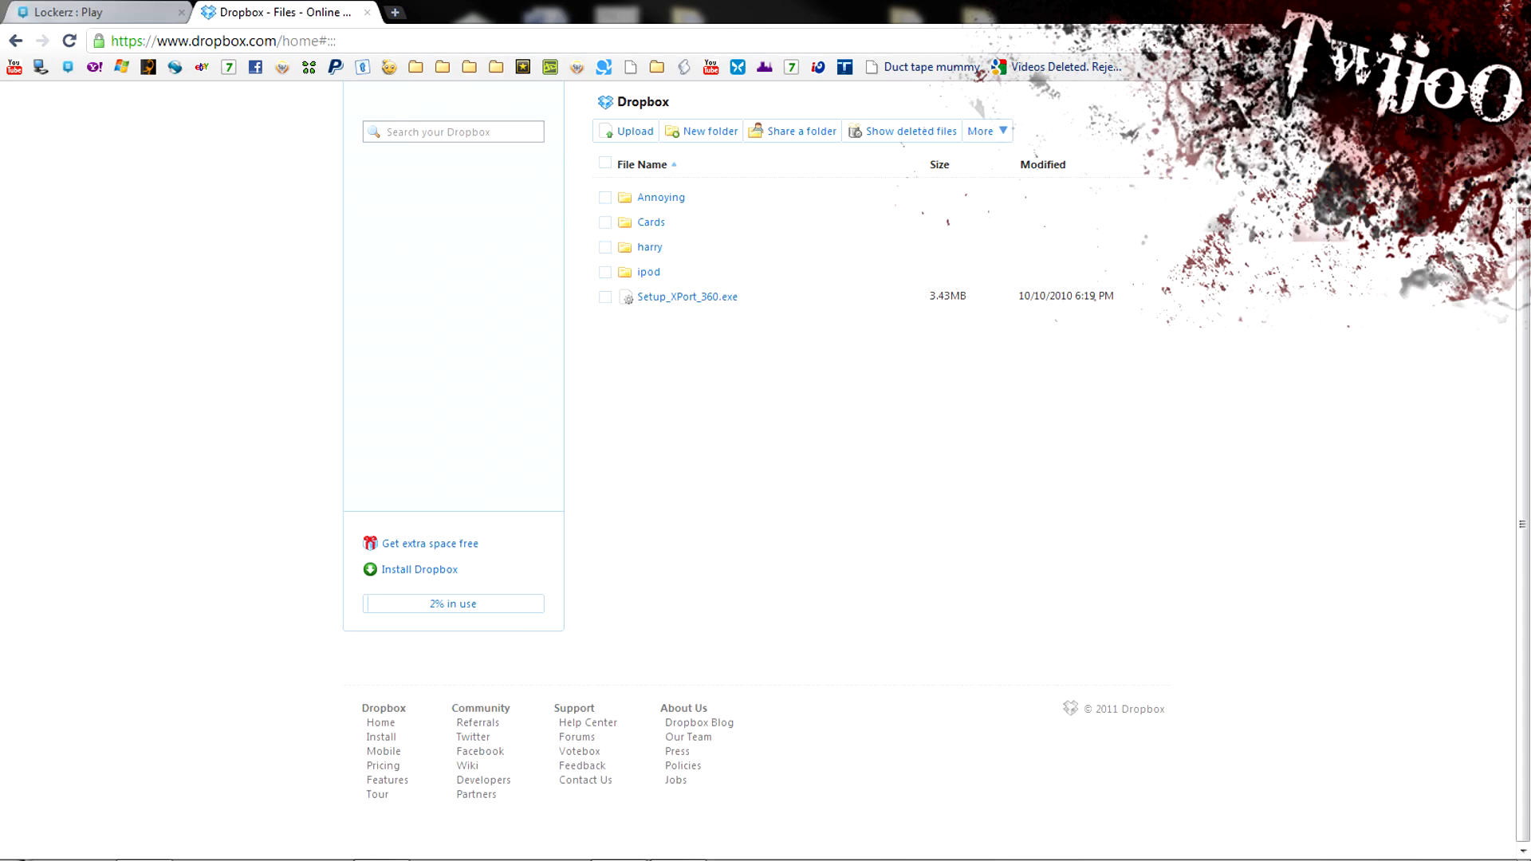
{"action": "scroll", "coordinate": [977, 106], "scroll_direction": "up", "scroll_amount": 3}
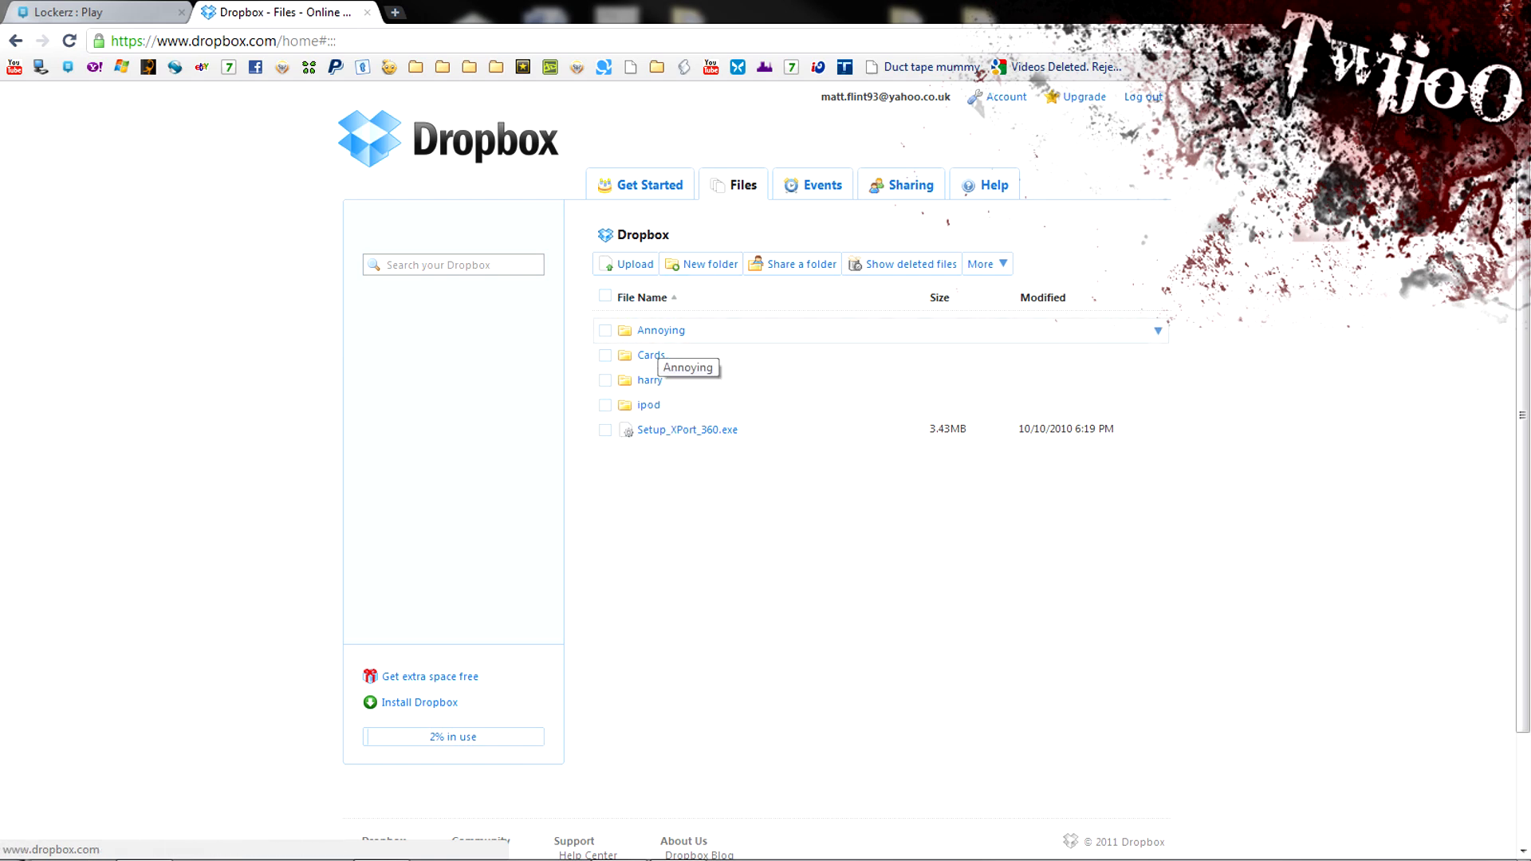
Step: Open the Annoying folder, briefly selecting and deselecting Annoying.sln
{"action": "left_click", "coordinate": [661, 331]}
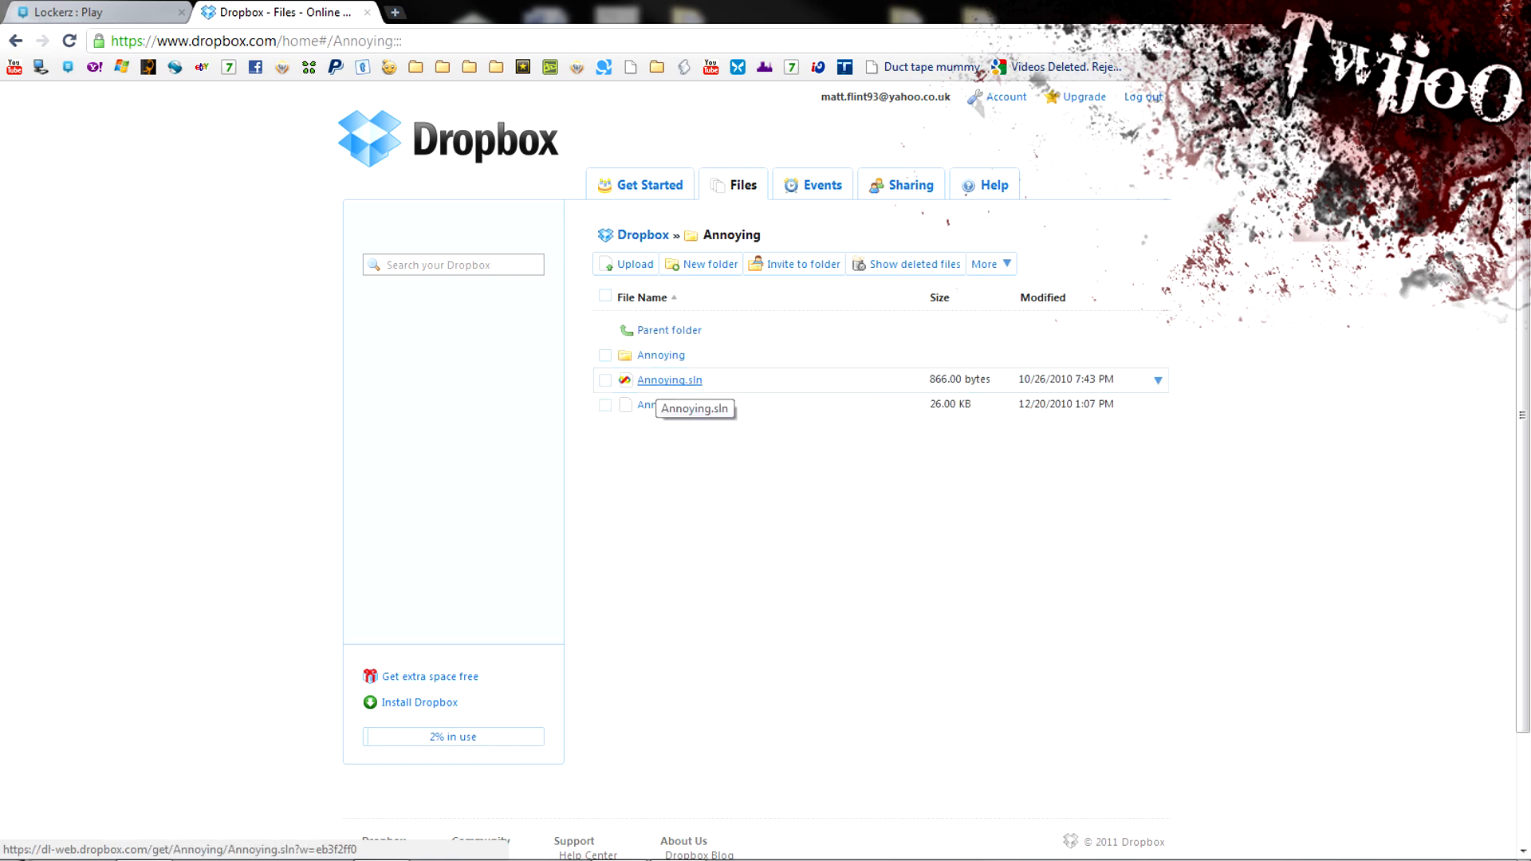
{"action": "left_click", "coordinate": [606, 379]}
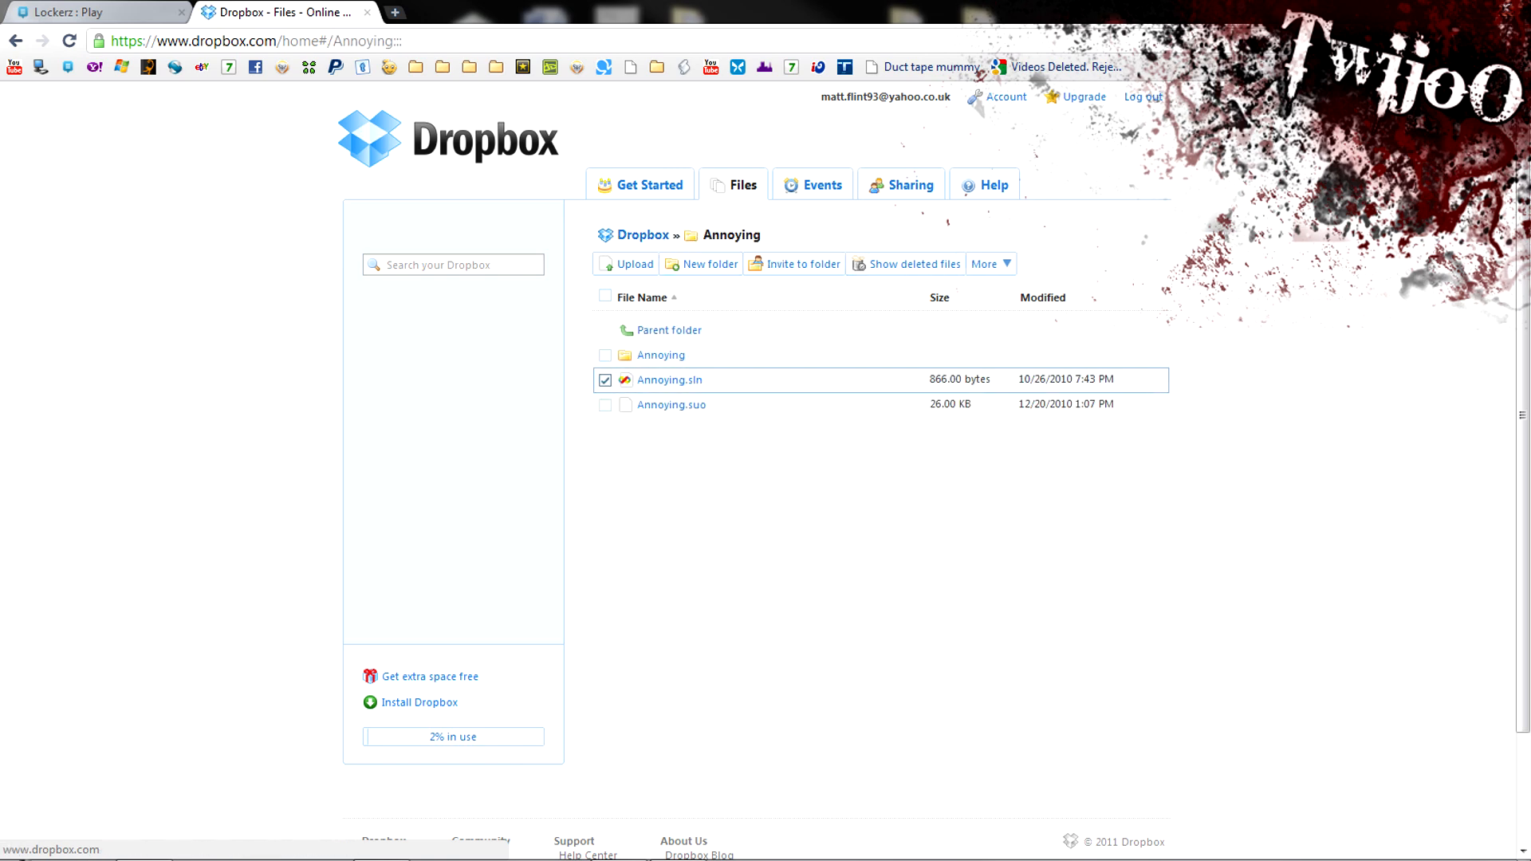
{"action": "right_click", "coordinate": [1115, 240]}
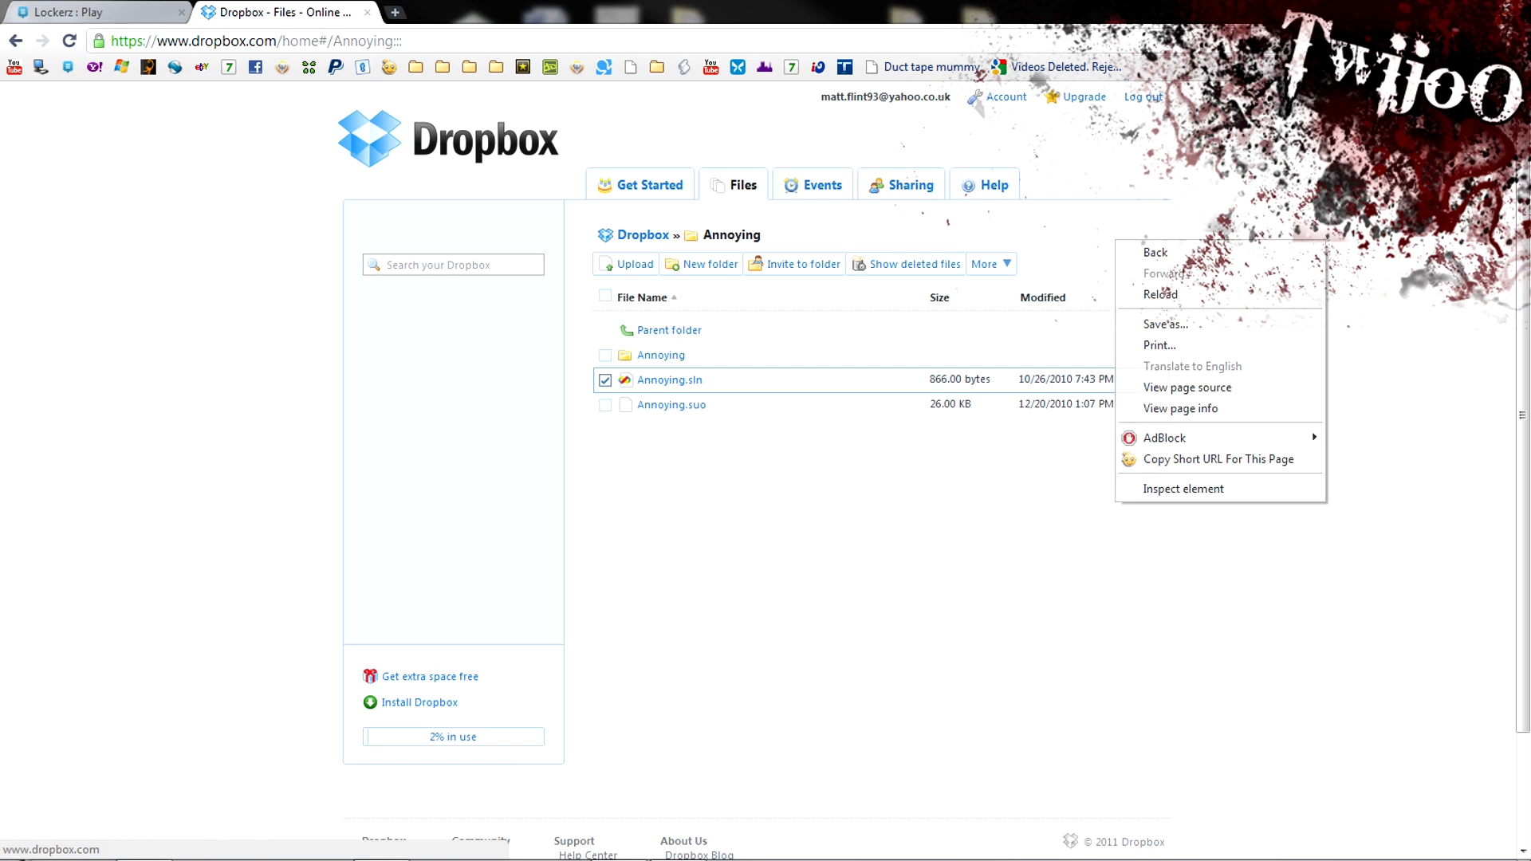
{"action": "key", "text": "Escape"}
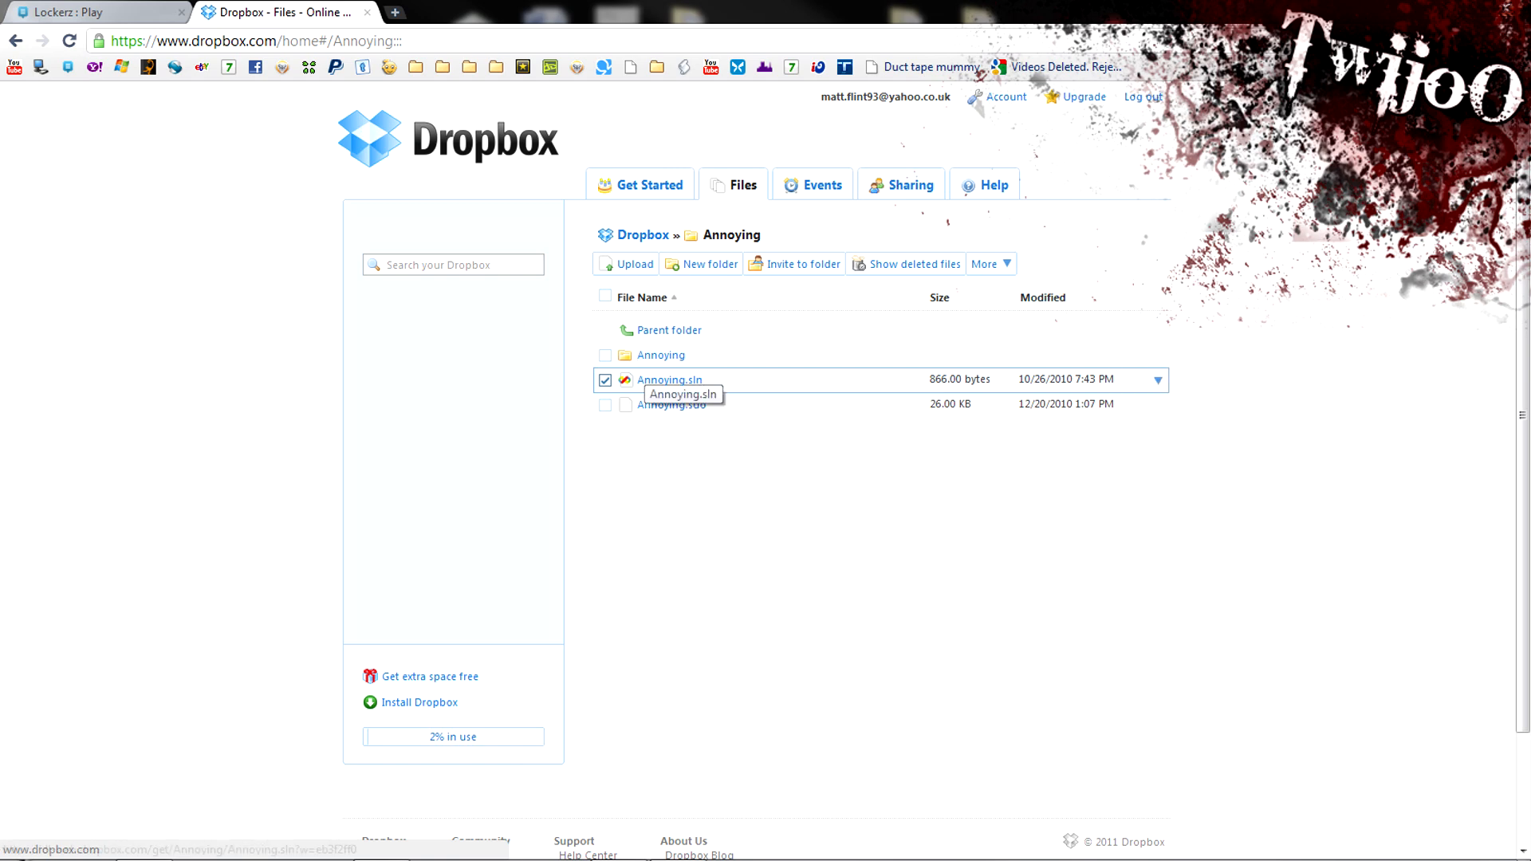
{"action": "left_click", "coordinate": [652, 379]}
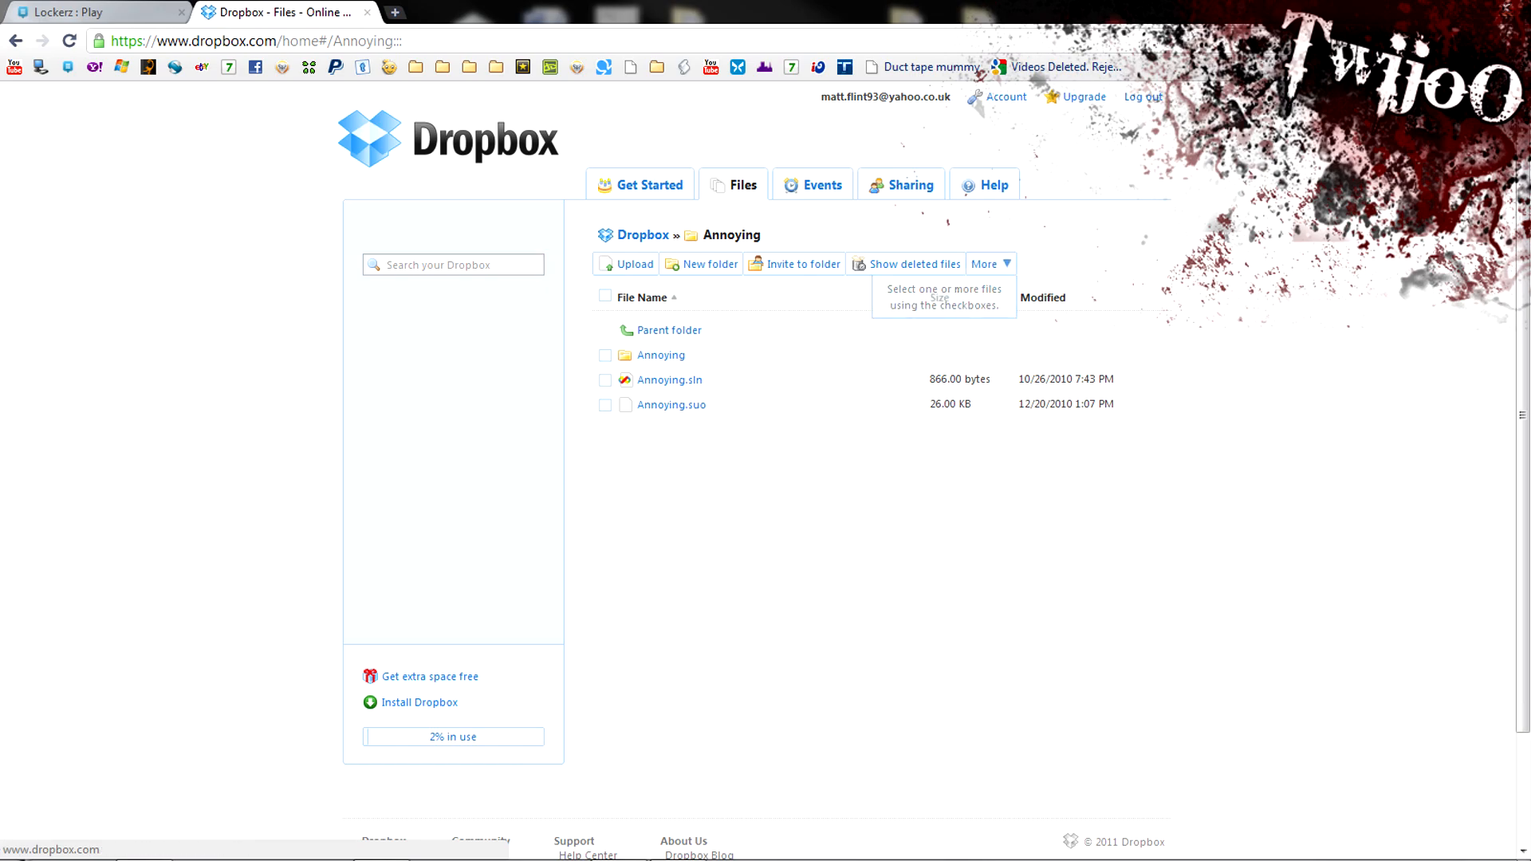
Step: Open the user's home folder in Explorer and go into My Documents
{"action": "key", "text": "super"}
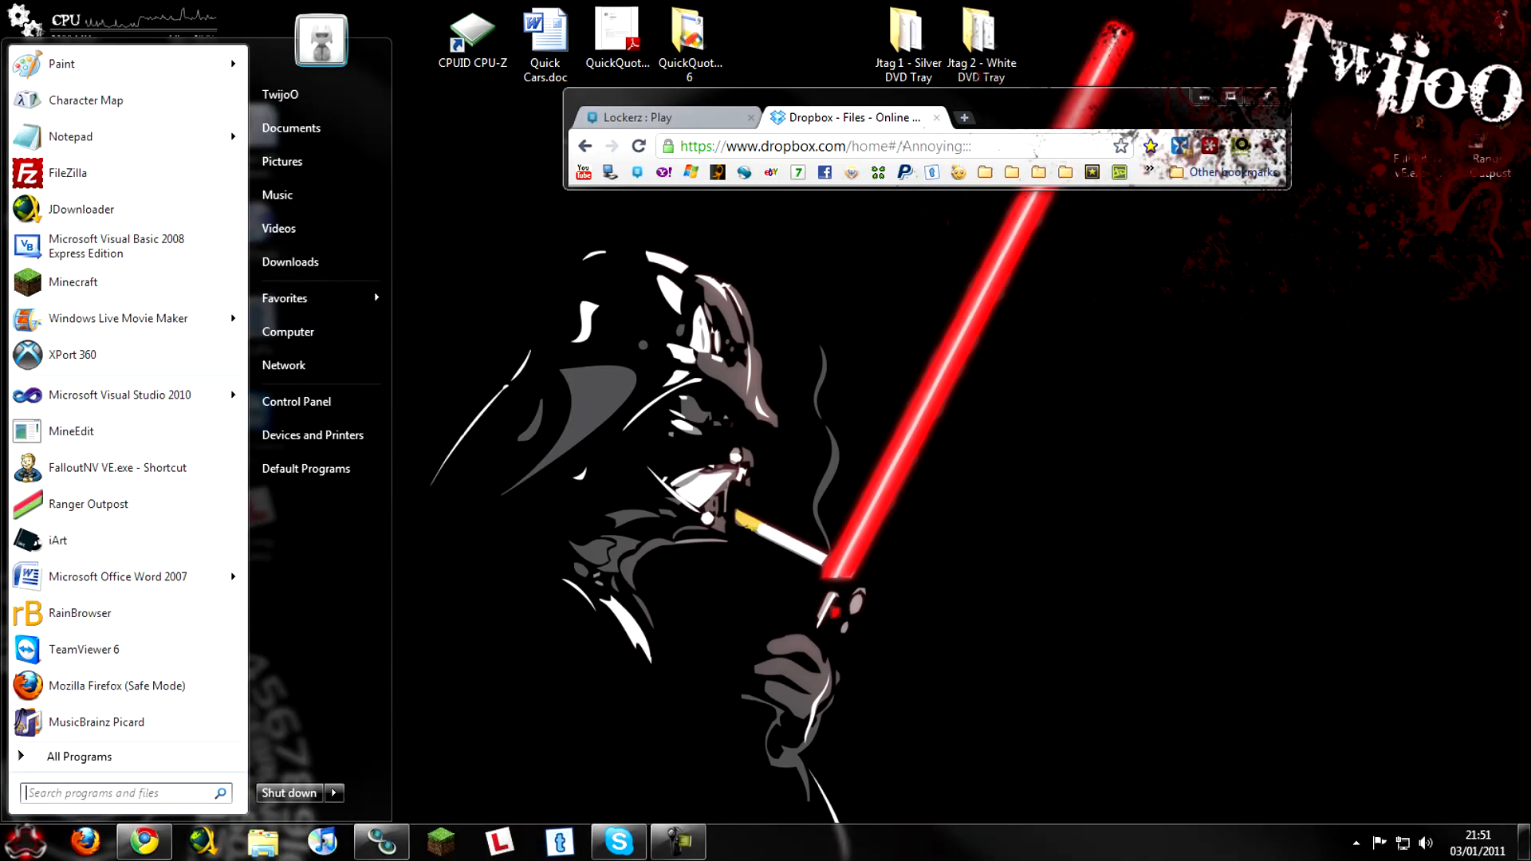
{"action": "left_click", "coordinate": [280, 95]}
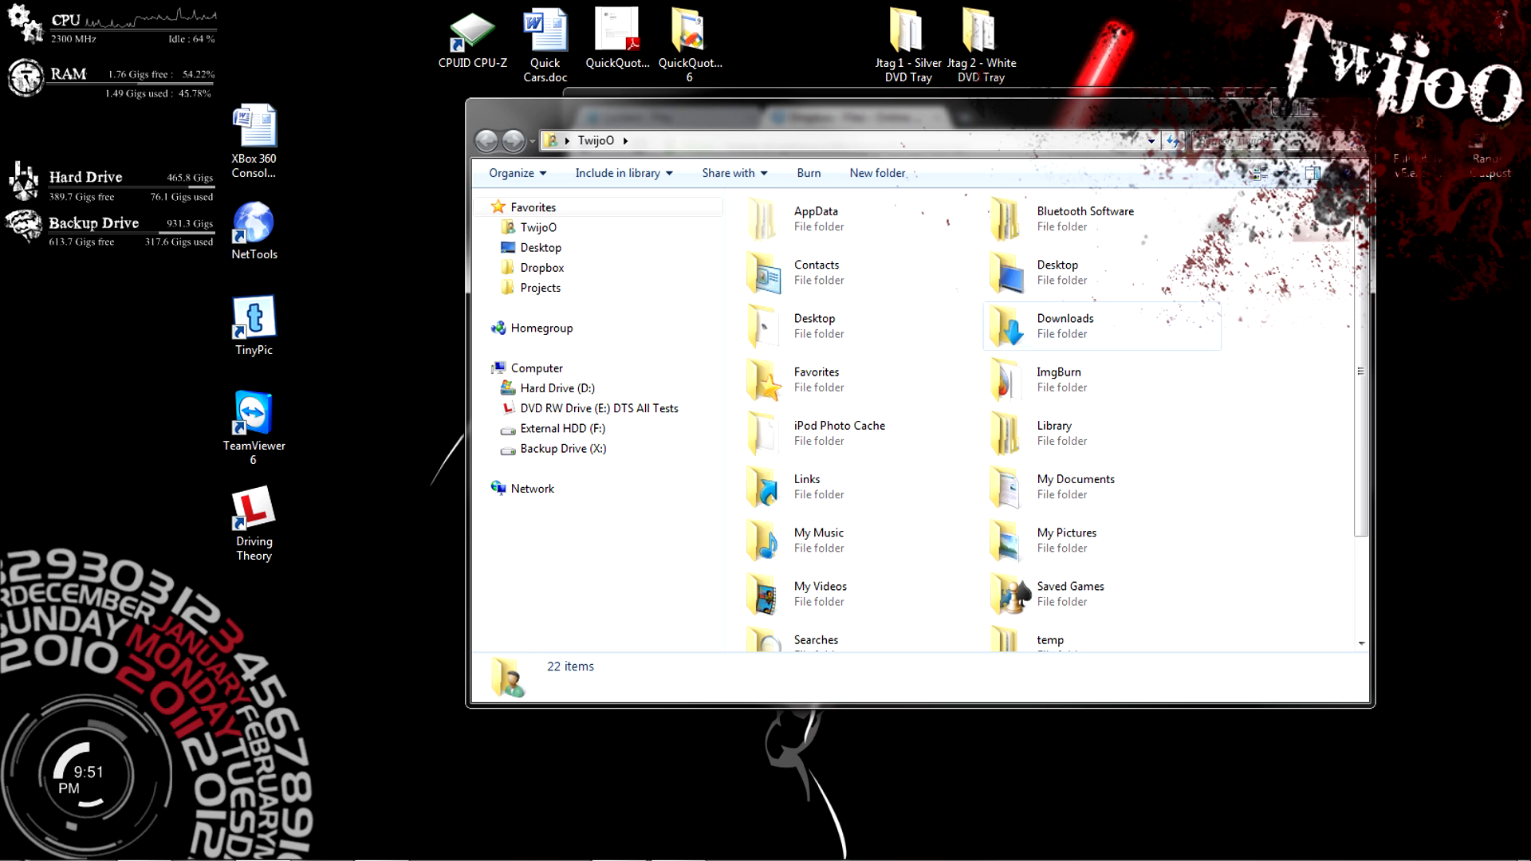
{"action": "left_click_drag", "start_coordinate": [1374, 282], "coordinate": [1421, 281]}
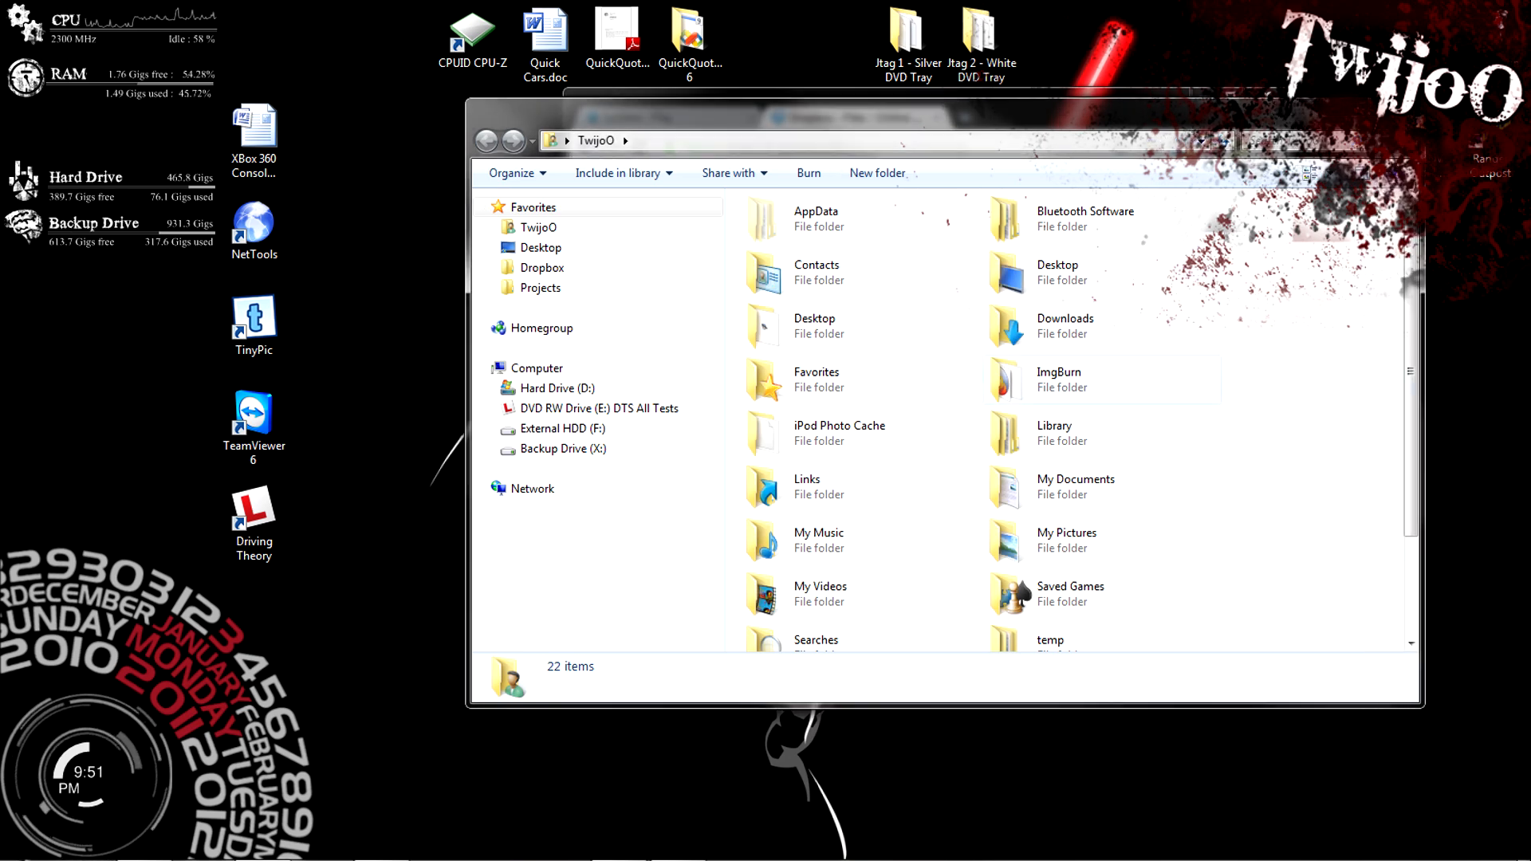
{"action": "double_click", "coordinate": [1076, 487]}
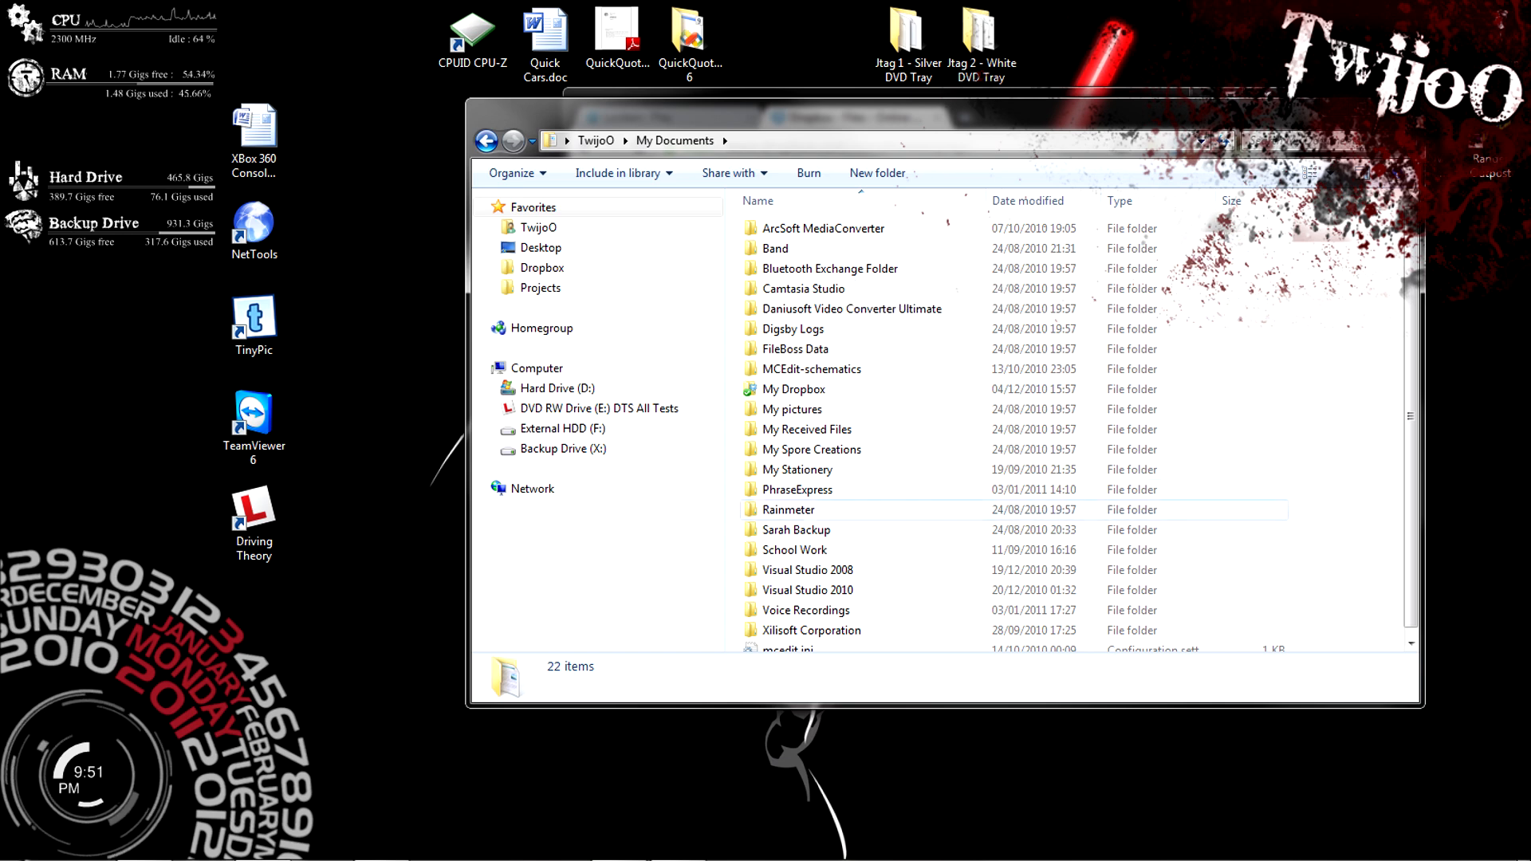
Step: Open the My Dropbox folder and start dragging Quick Cars.doc toward it
{"action": "left_click", "coordinate": [793, 388]}
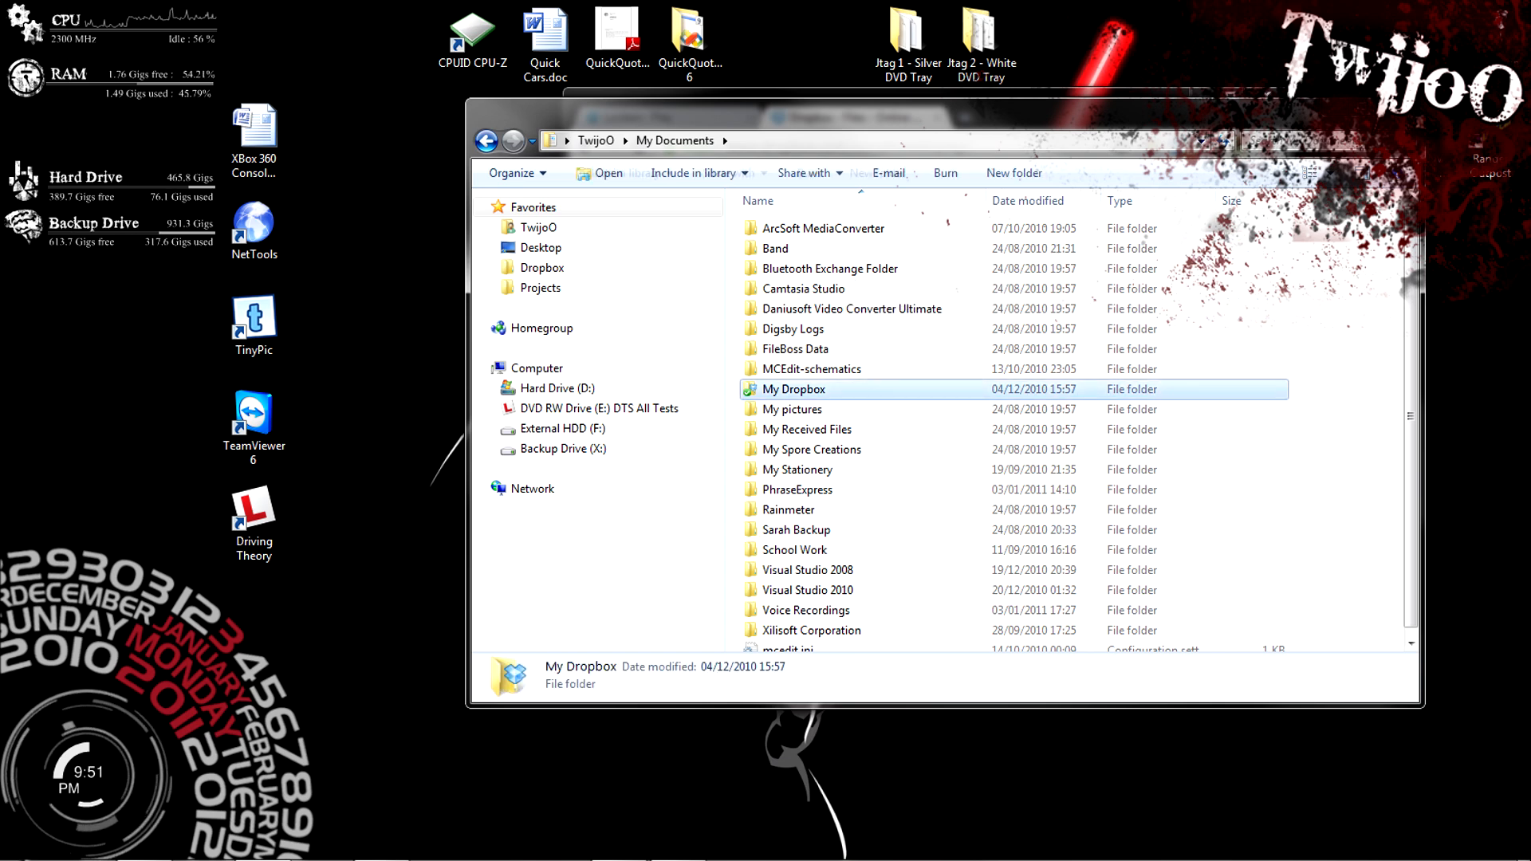
{"action": "double_click", "coordinate": [792, 389]}
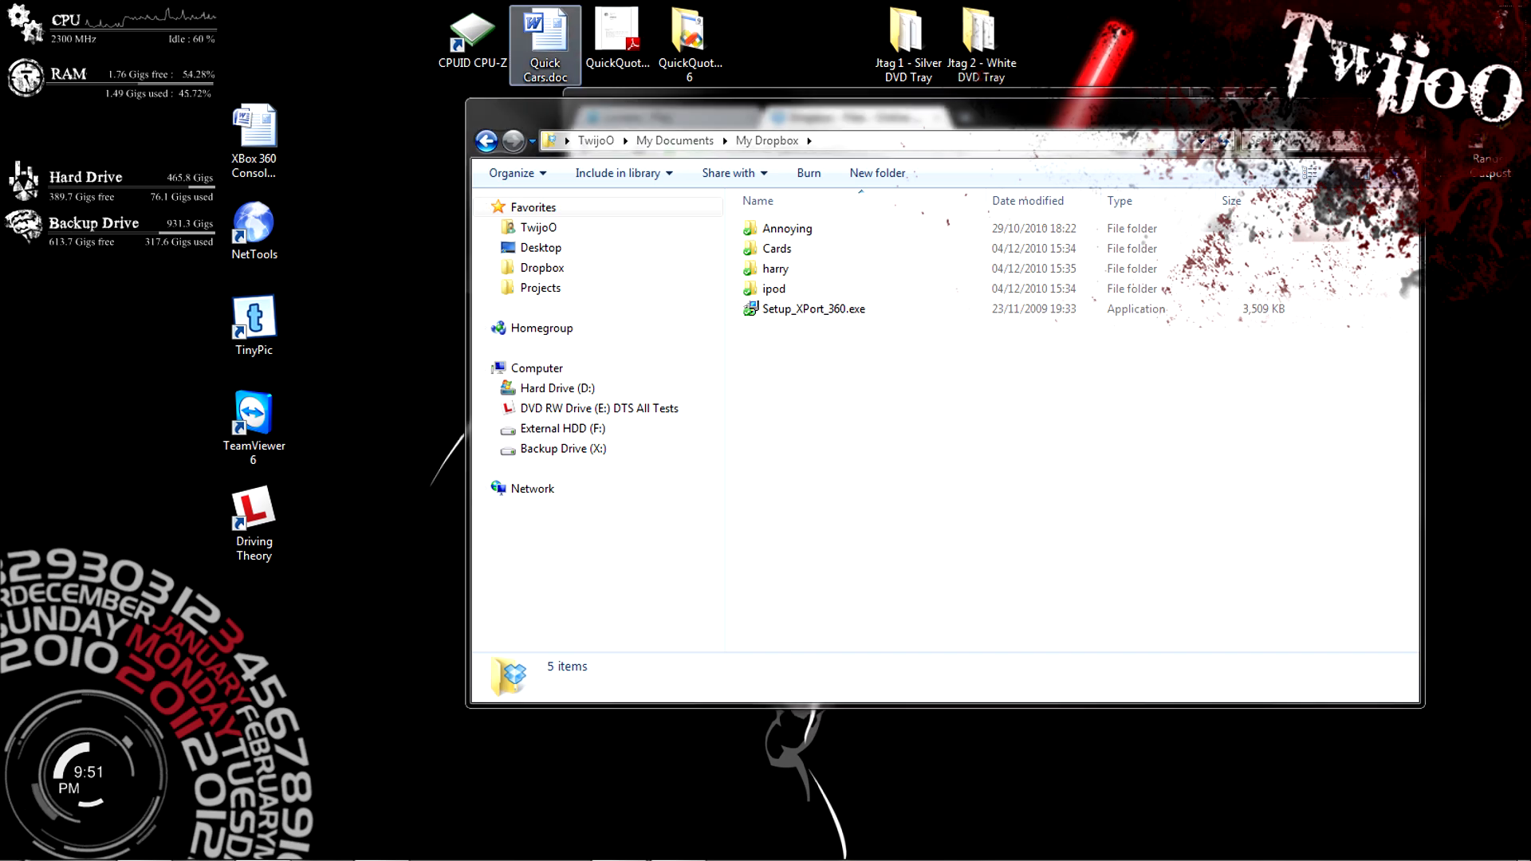
{"action": "mouse_move", "coordinate": [544, 48]}
{"action": "left_mouse_down"}
{"action": "mouse_move", "coordinate": [825, 452]}
{"action": "mouse_move", "coordinate": [563, 54]}
{"action": "left_mouse_up"}
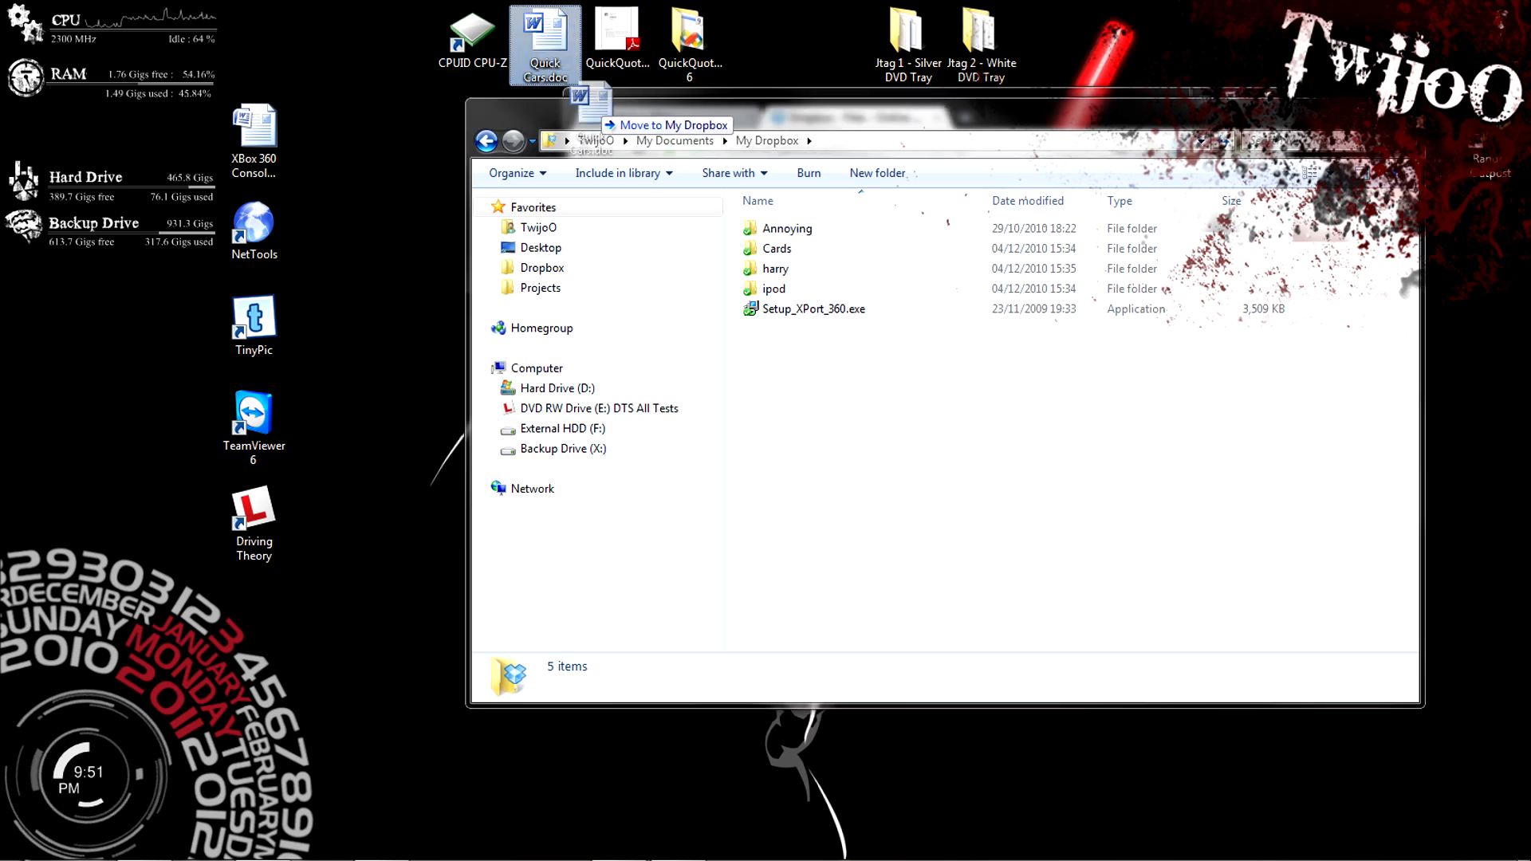
Step: Copy Quick Cars.doc from the desktop and paste it into My Dropbox
{"action": "right_click", "coordinate": [567, 51]}
{"action": "left_click", "coordinate": [604, 306]}
{"action": "right_click", "coordinate": [536, 367]}
{"action": "key", "text": "Escape"}
{"action": "right_click", "coordinate": [1027, 404]}
{"action": "left_click", "coordinate": [1077, 540]}
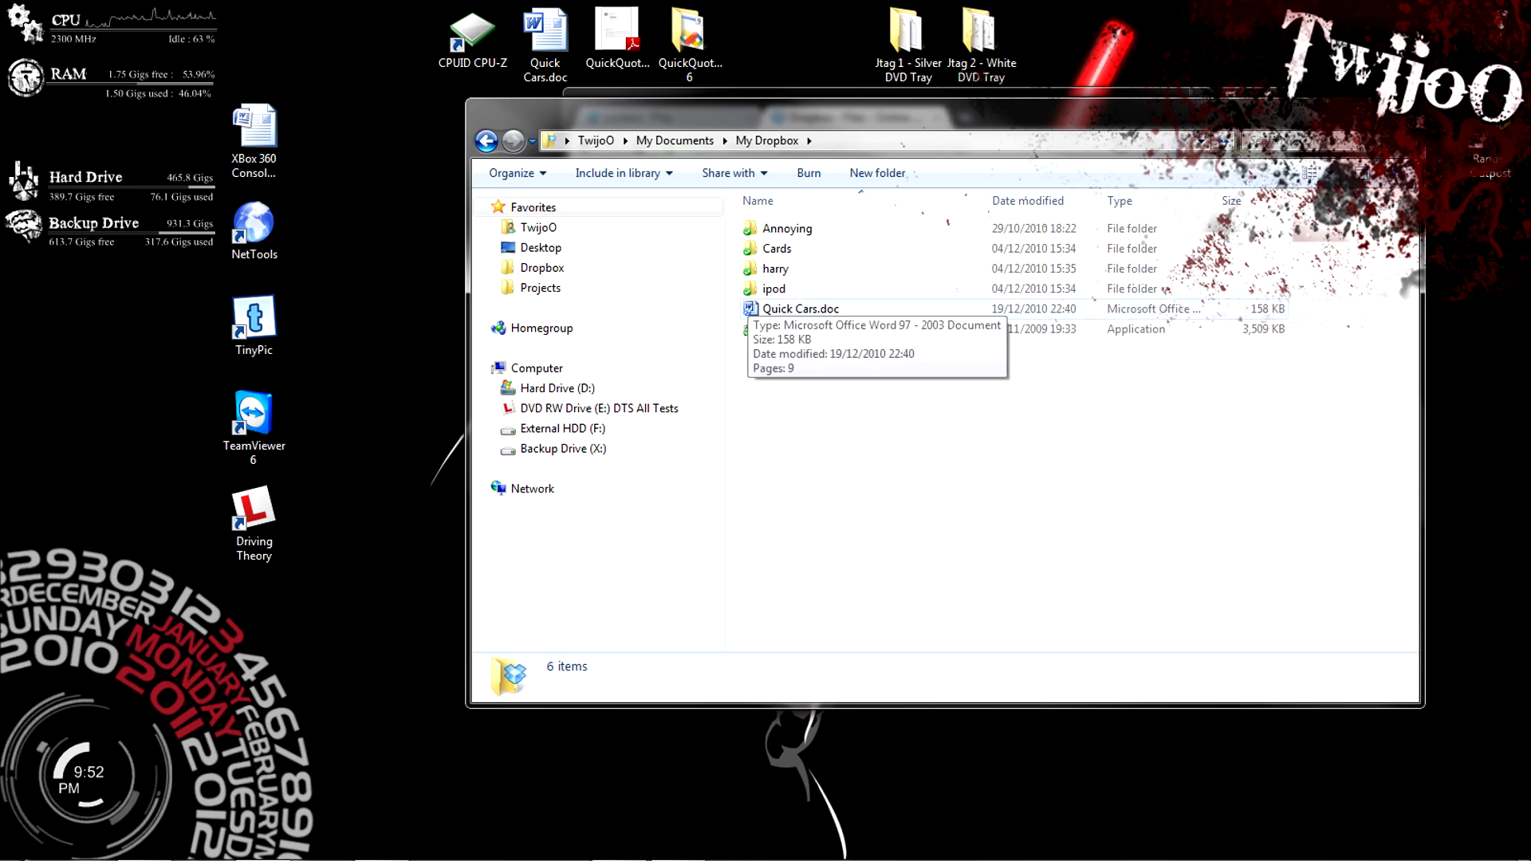
Step: Check the Dropbox tray icon's menu for sync status, then dismiss it
{"action": "left_click", "coordinate": [1354, 843]}
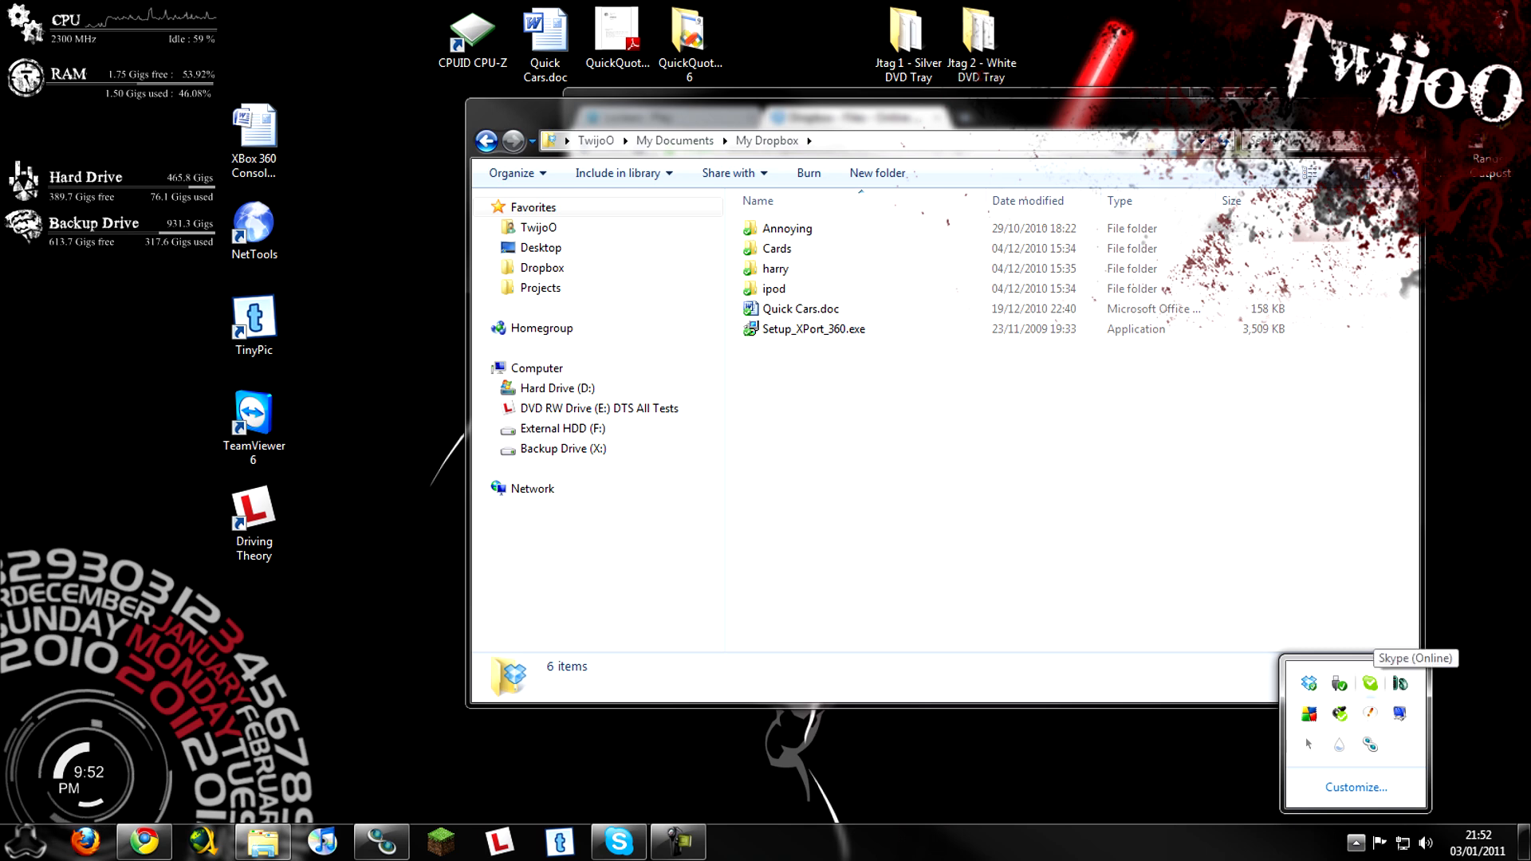
{"action": "right_click", "coordinate": [1309, 685]}
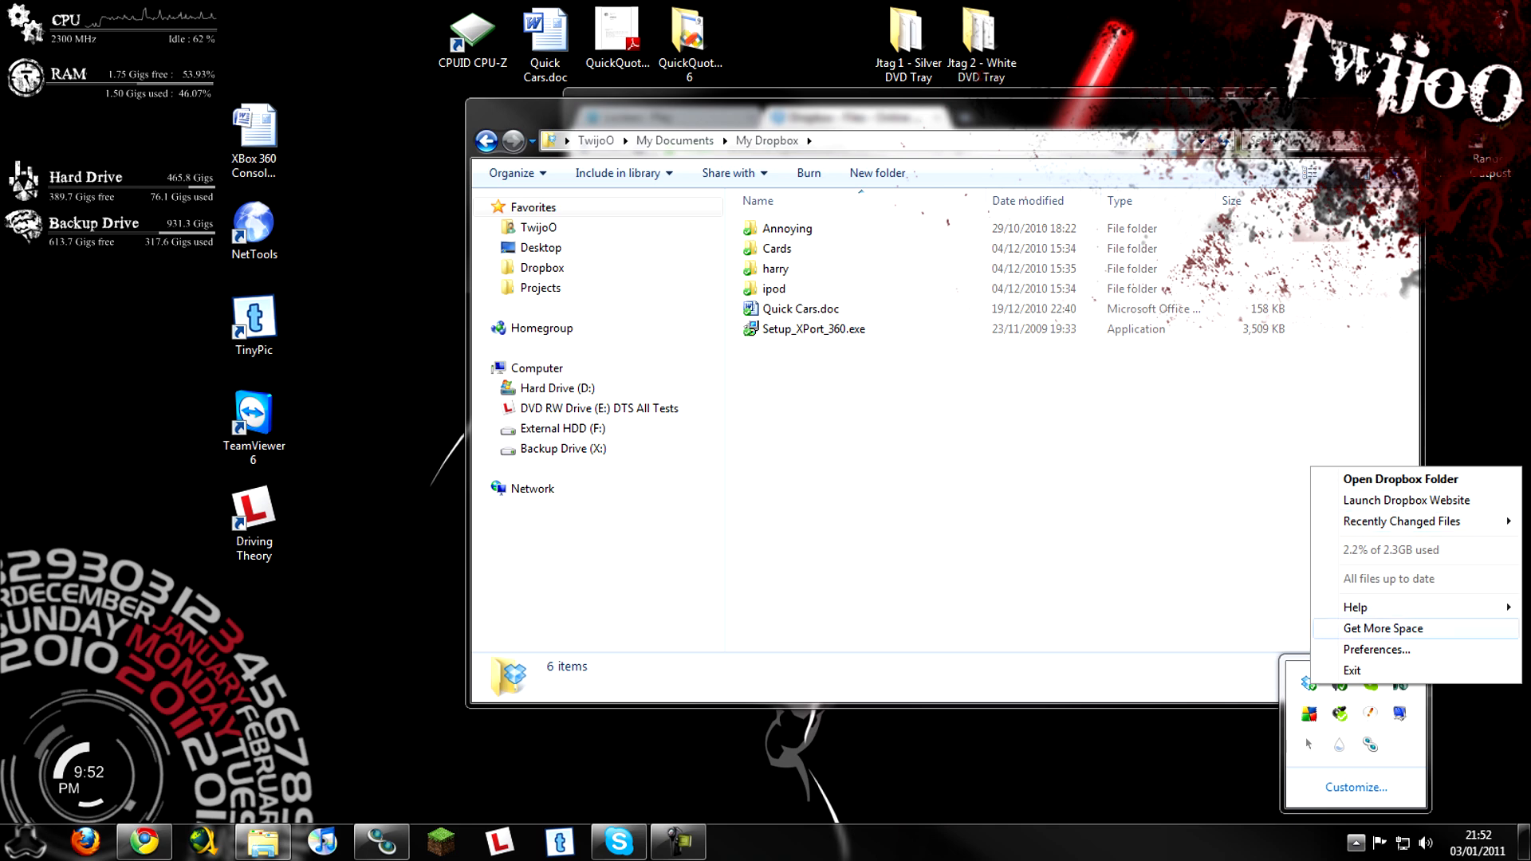
{"action": "left_click", "coordinate": [1400, 478]}
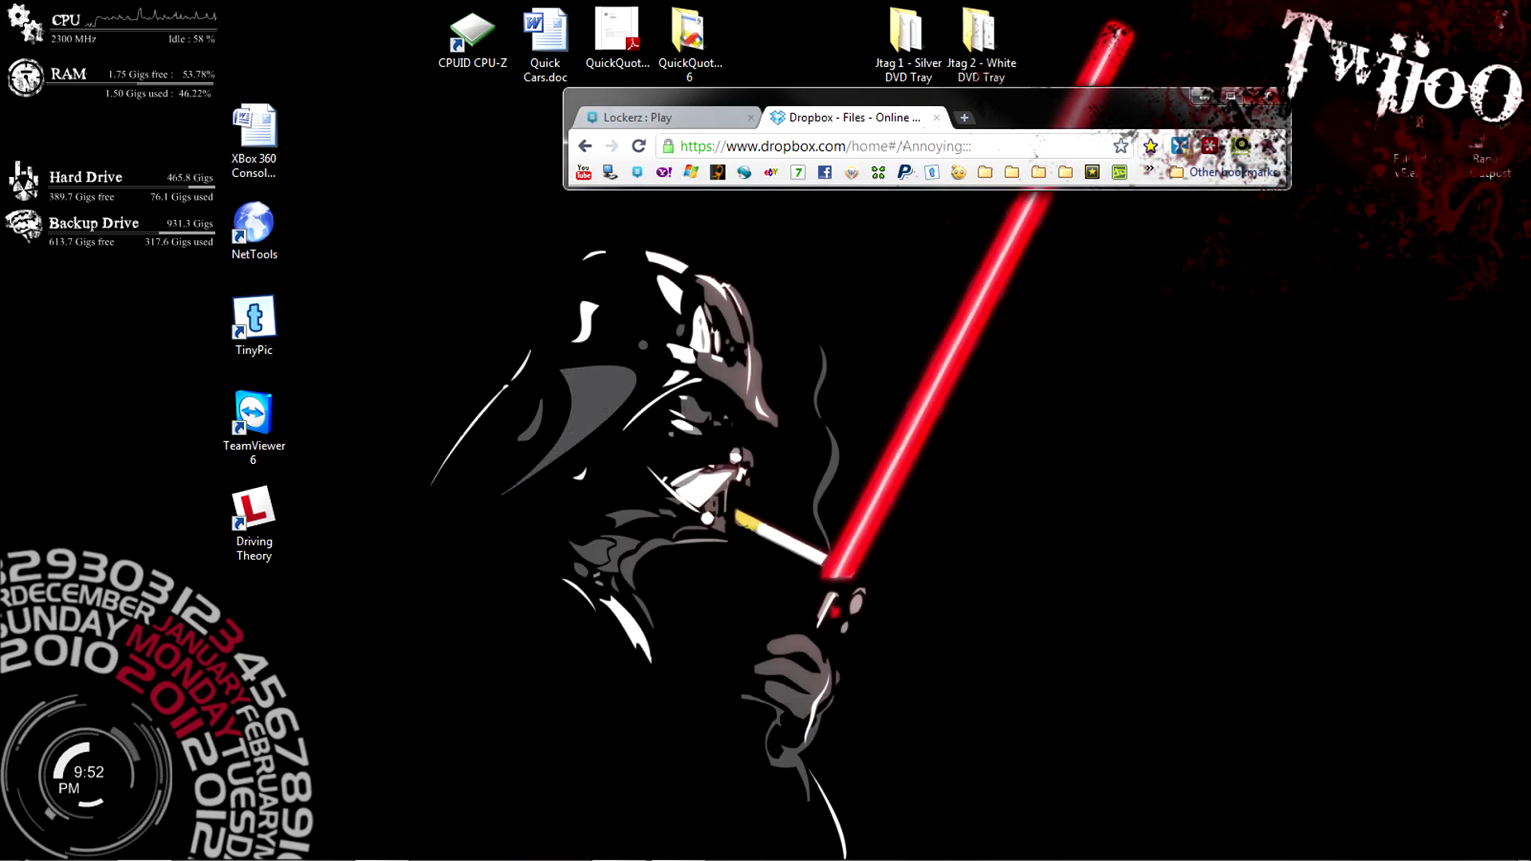
Step: Return to the Dropbox root folder and confirm Quick Cars.doc is listed at 158KB
{"action": "double_click", "coordinate": [975, 101]}
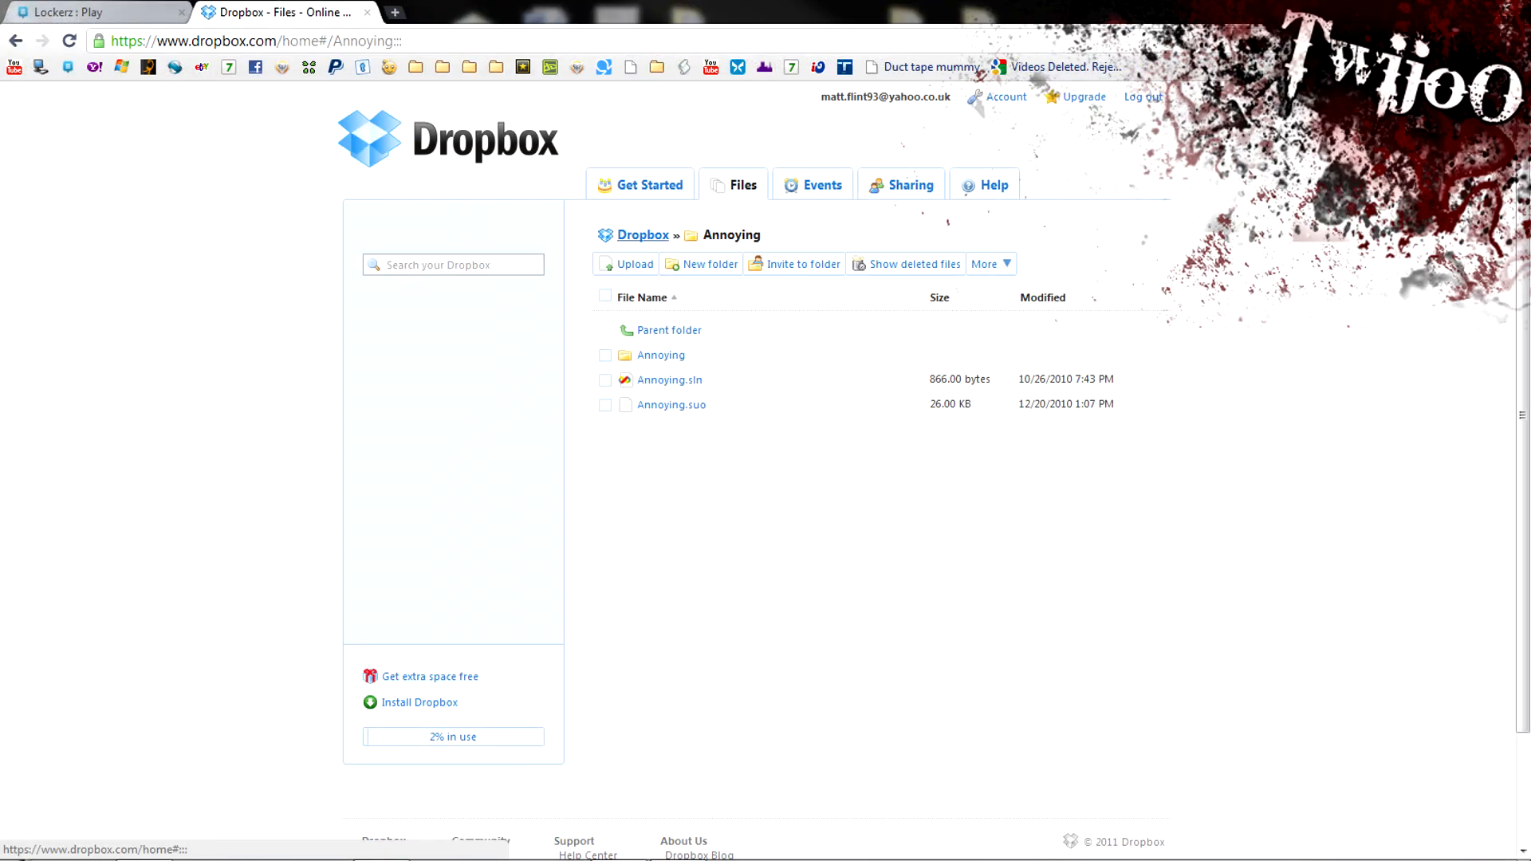
{"action": "left_click", "coordinate": [669, 329]}
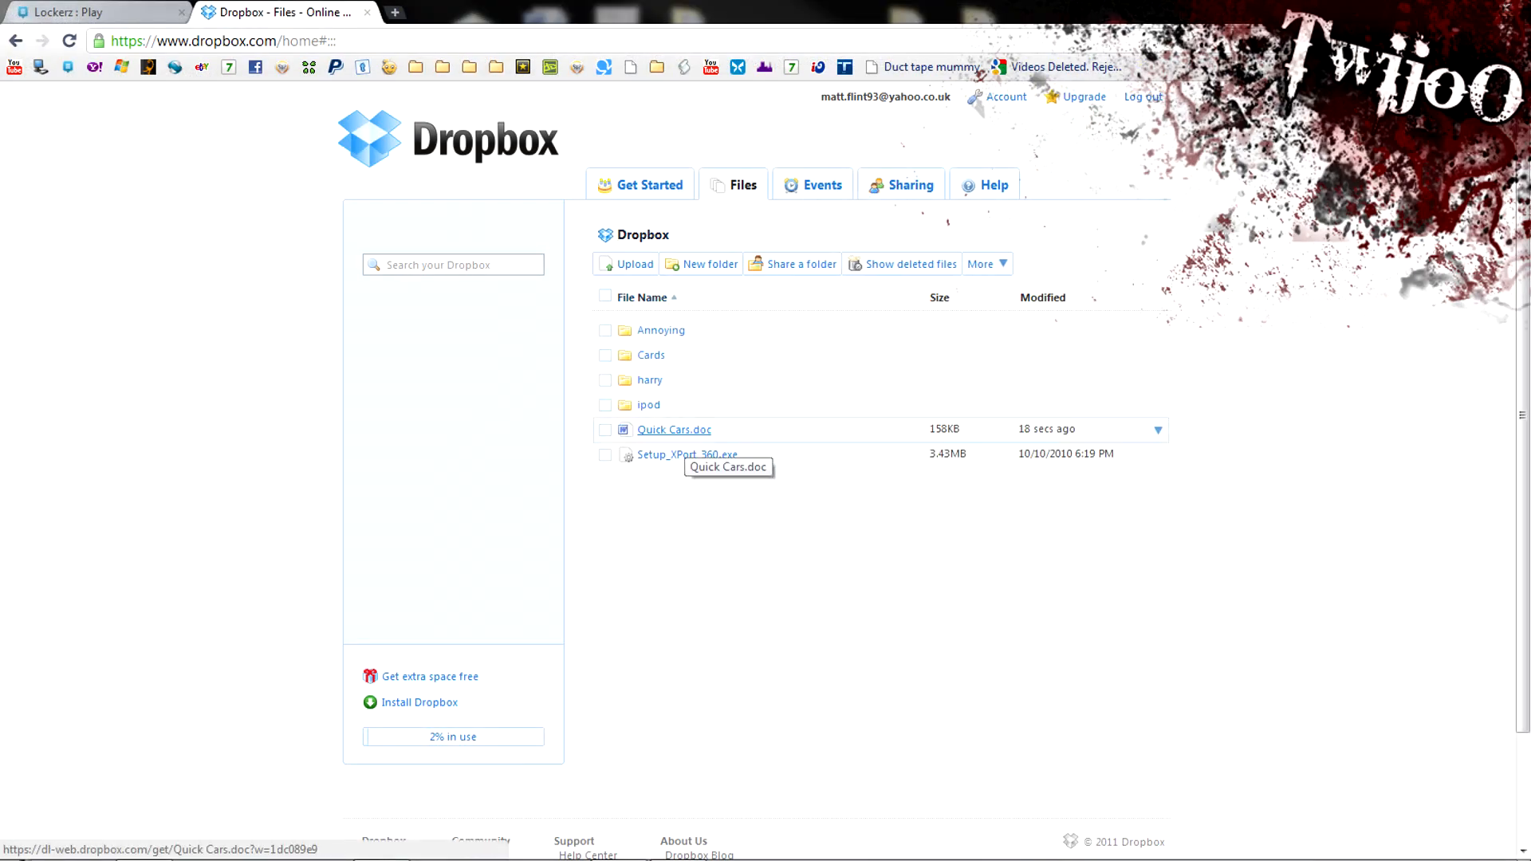
{"action": "left_click", "coordinate": [1158, 428]}
{"action": "left_click", "coordinate": [1158, 428]}
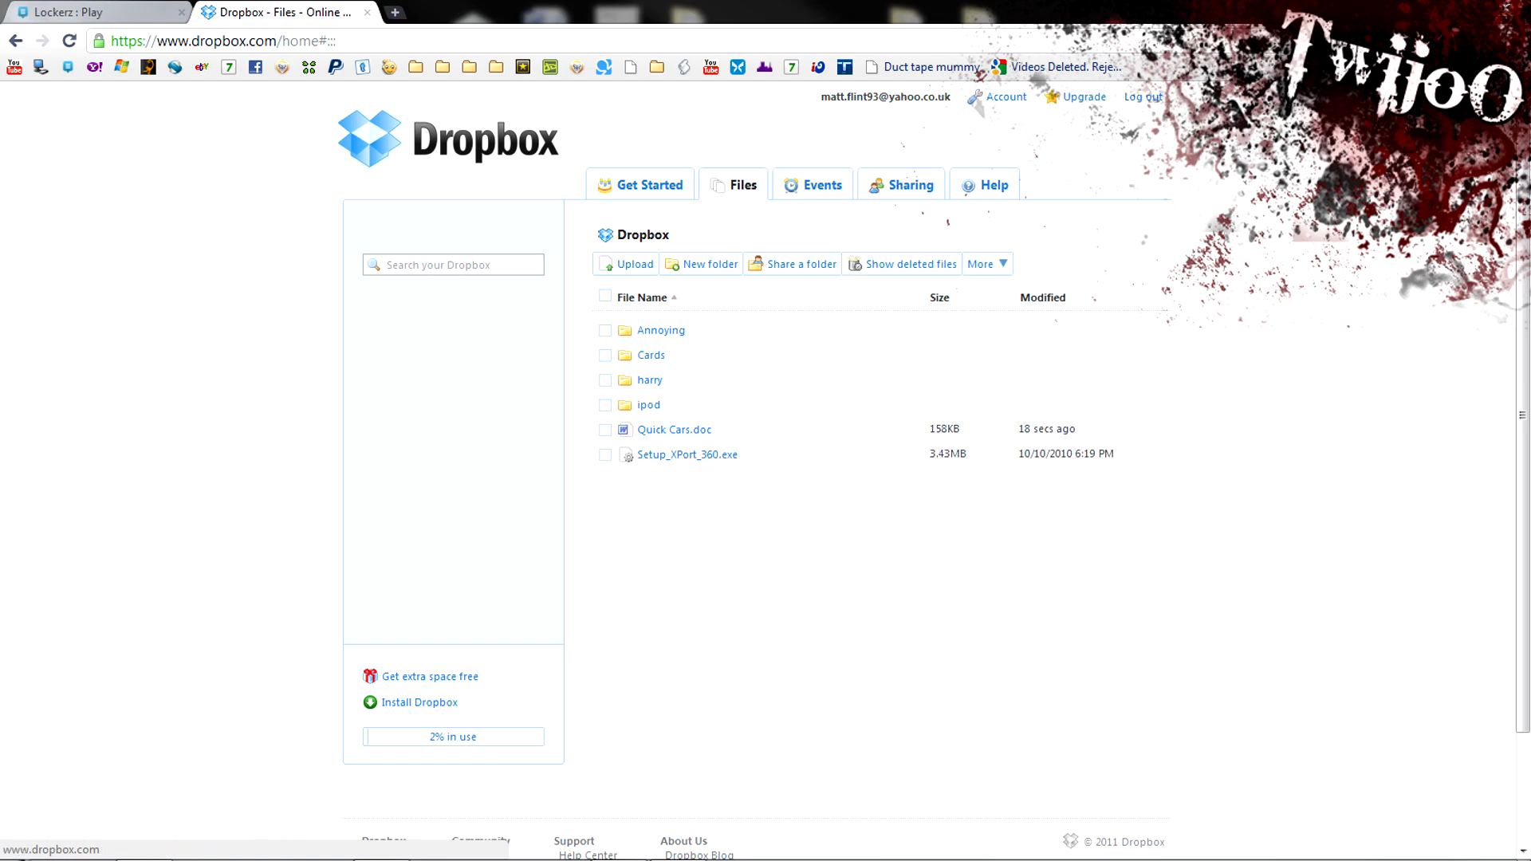
Step: Restore, reposition and resize the browser window, then maximize it again
{"action": "double_click", "coordinate": [719, 12]}
{"action": "left_click_drag", "start_coordinate": [790, 12], "coordinate": [1089, 291]}
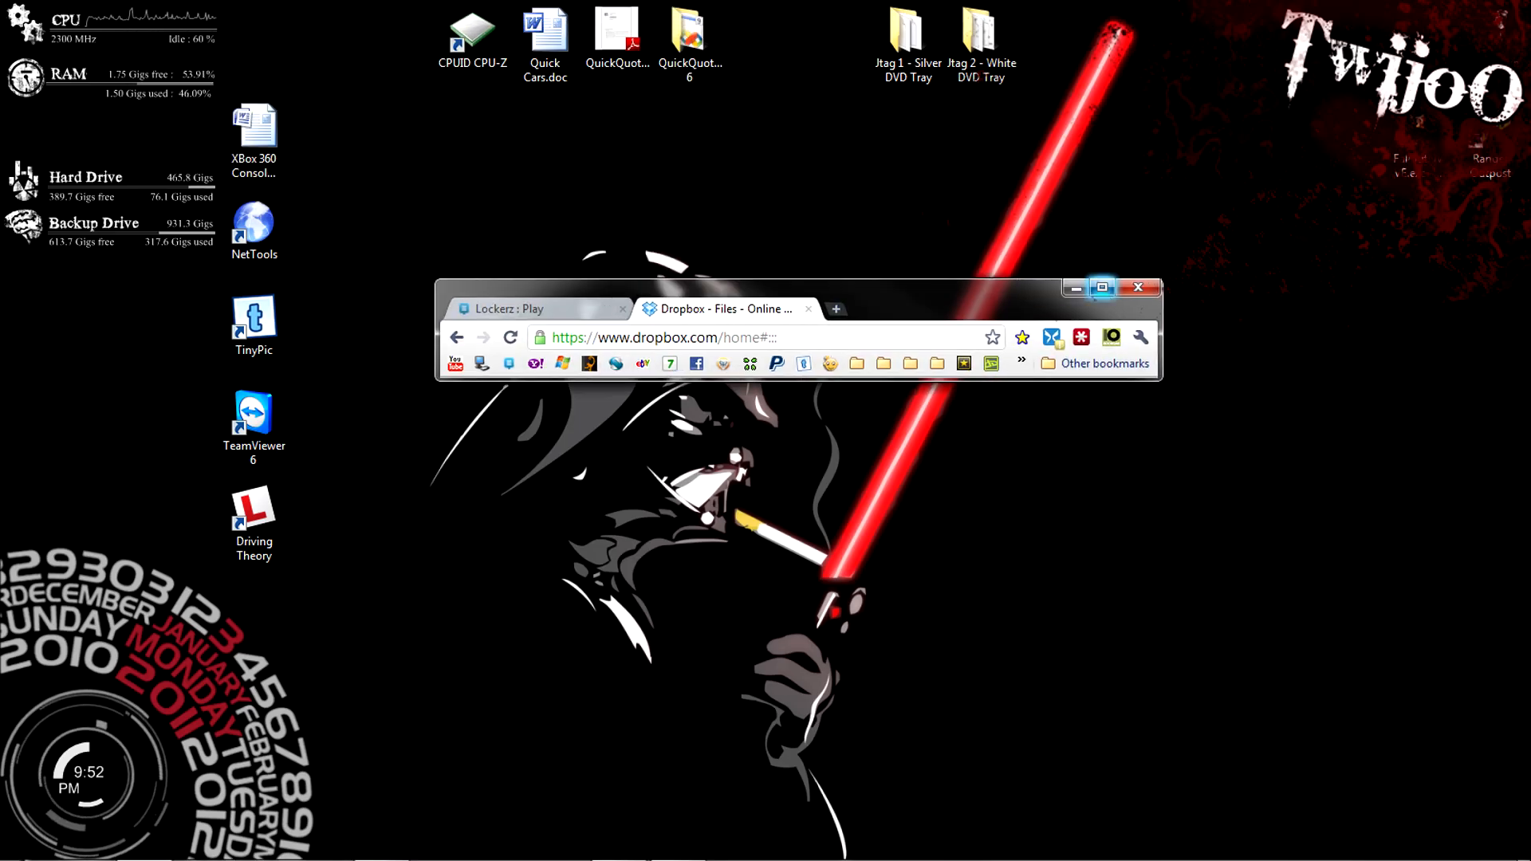
{"action": "left_click_drag", "start_coordinate": [1162, 335], "coordinate": [922, 335]}
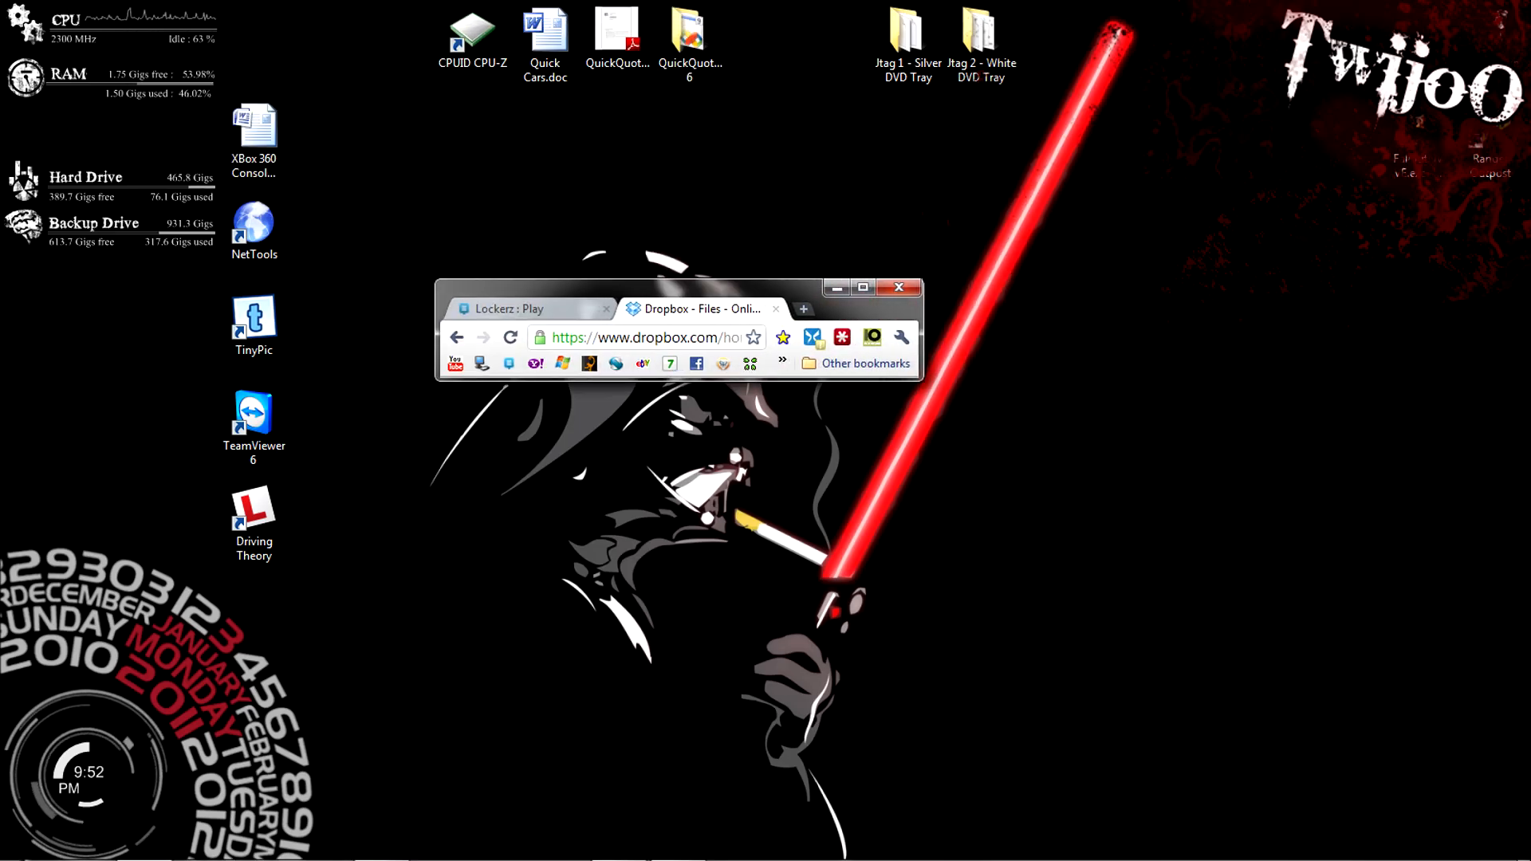
{"action": "double_click", "coordinate": [718, 290]}
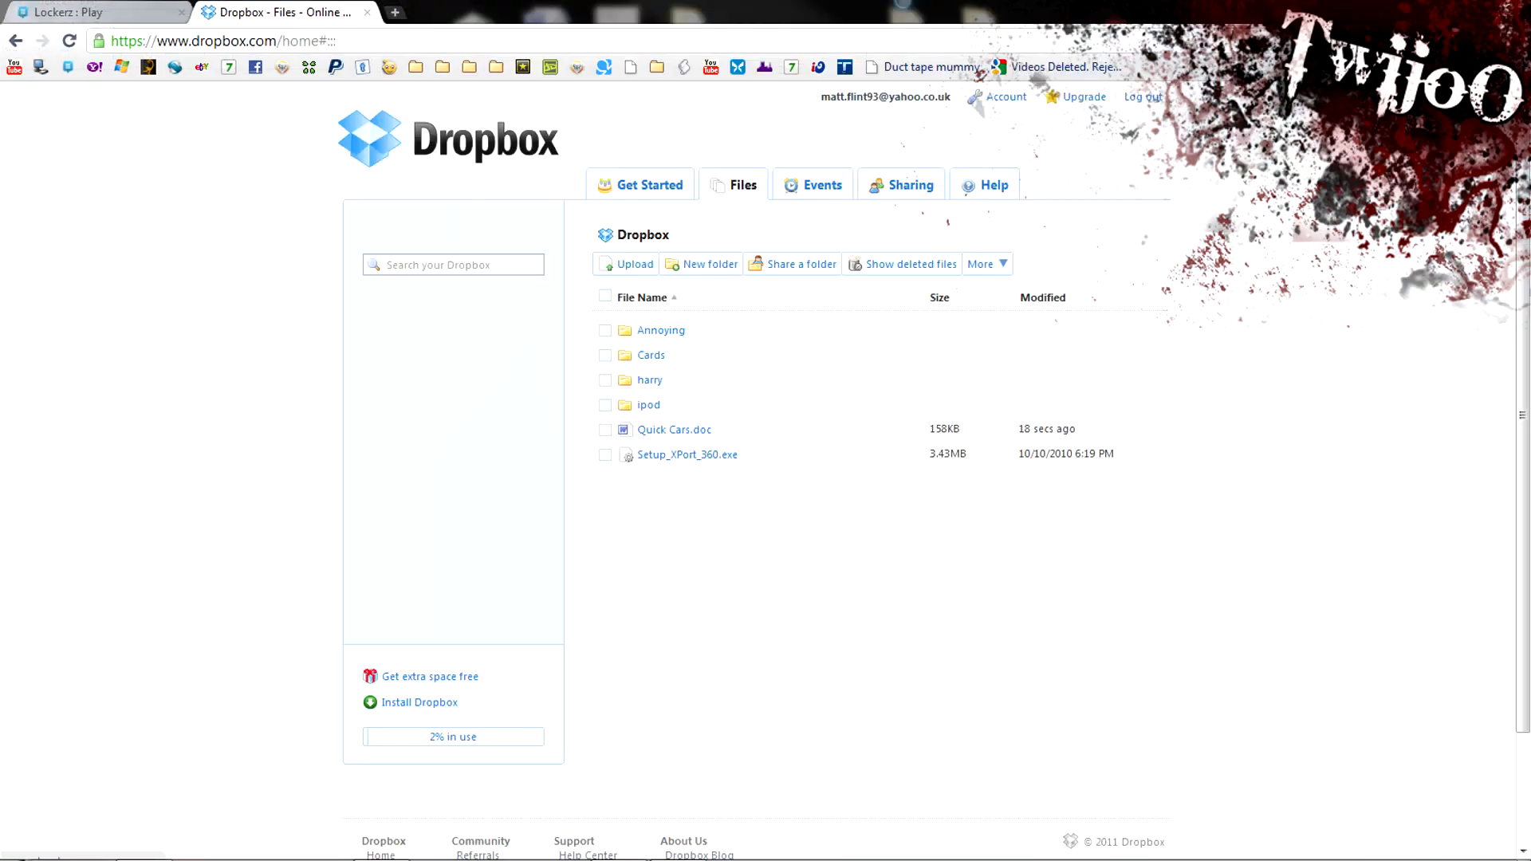
{"action": "left_click", "coordinate": [69, 12]}
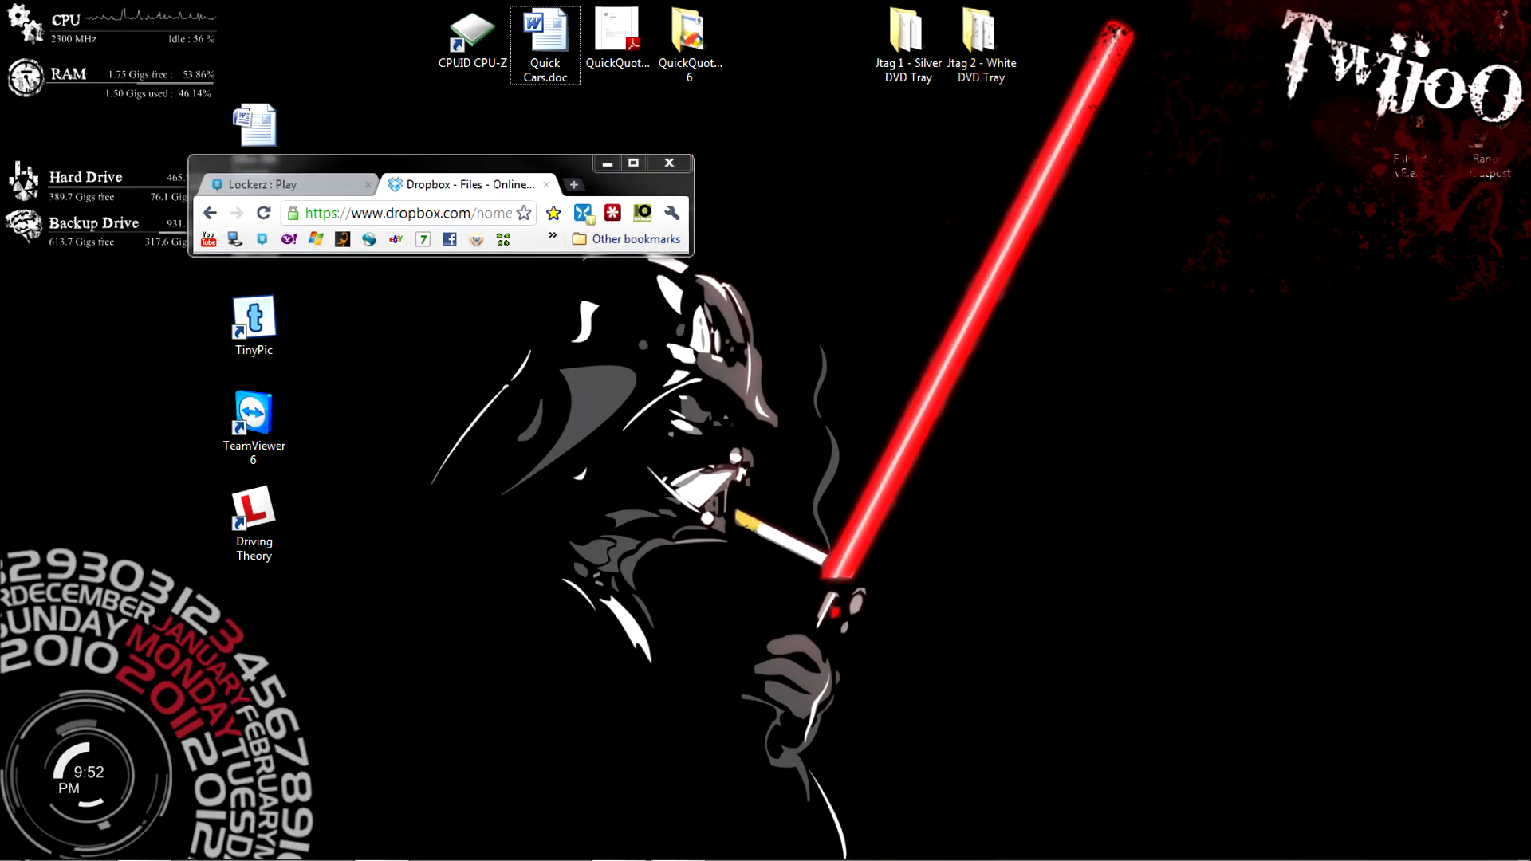
Step: Open Dropbox's 'Get extra space free' referrals page and move the browser to the upper right
{"action": "left_click_drag", "start_coordinate": [359, 167], "coordinate": [685, 227]}
{"action": "key", "text": "super"}
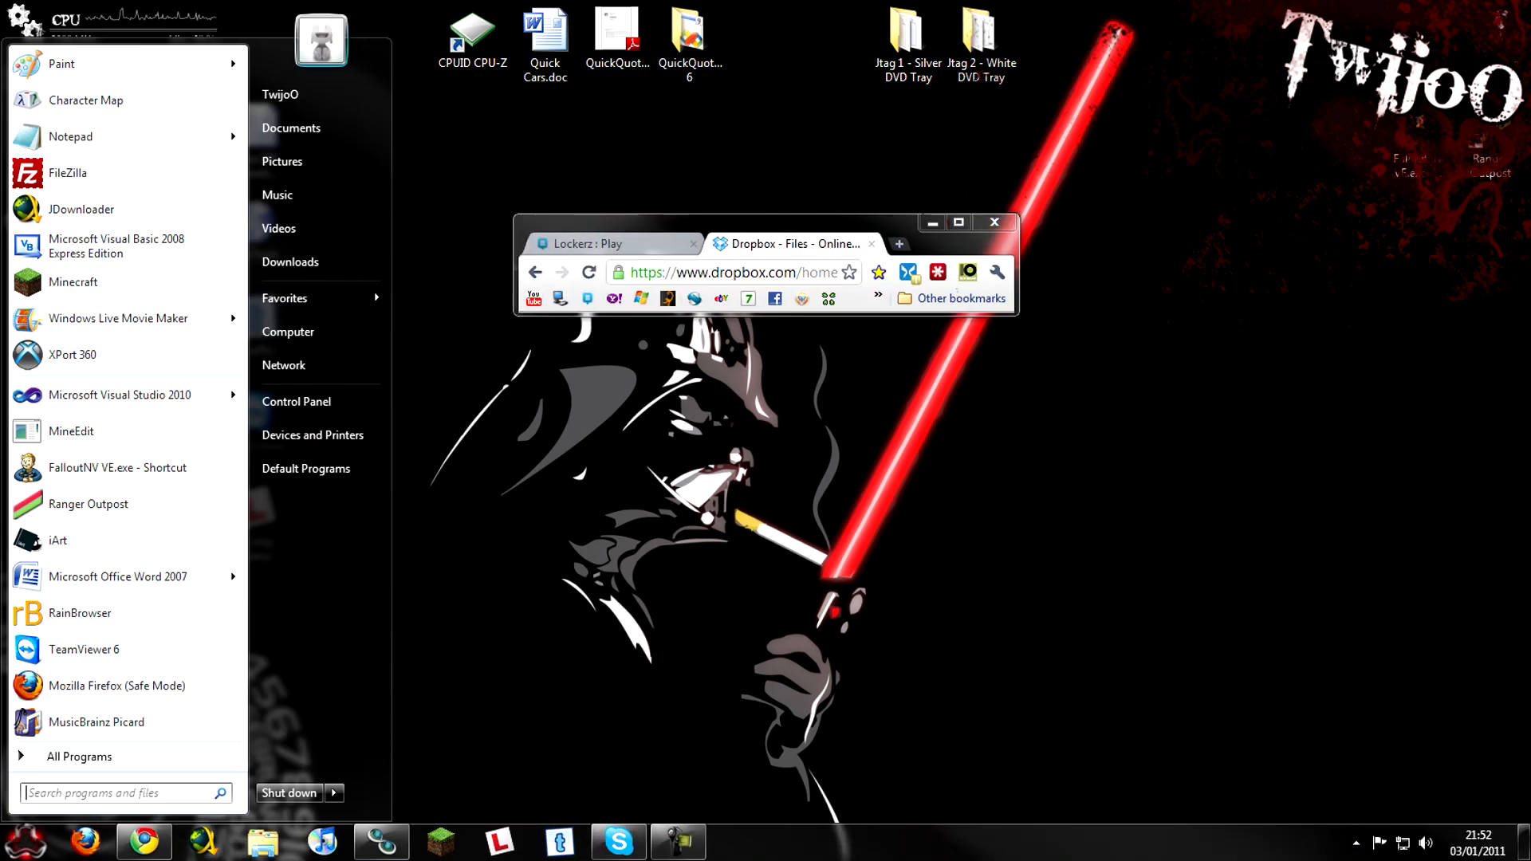
{"action": "key", "text": "Escape"}
{"action": "double_click", "coordinate": [790, 223]}
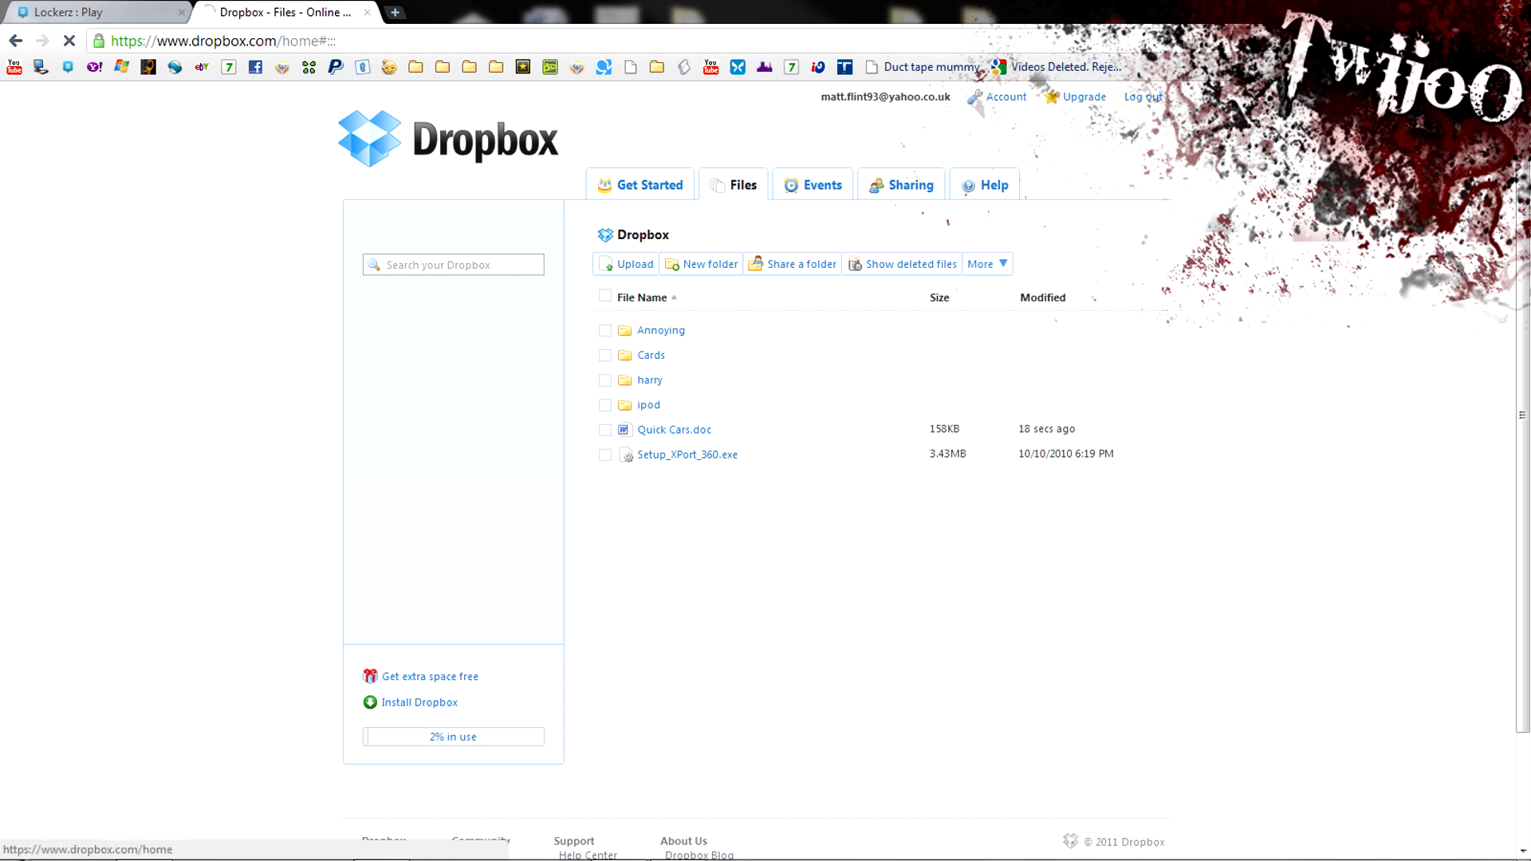
{"action": "left_click", "coordinate": [430, 676]}
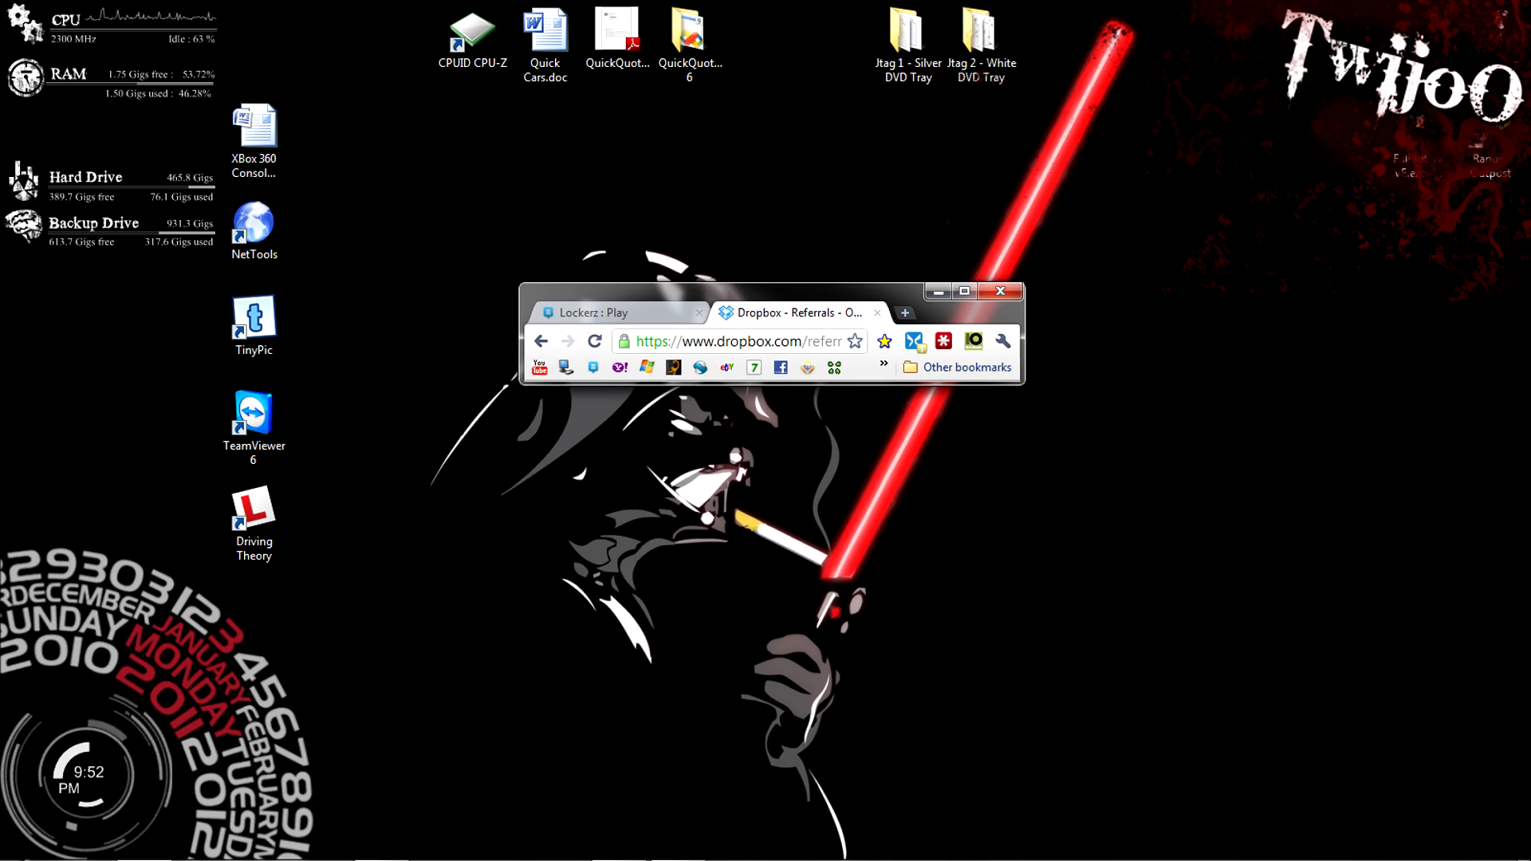
{"action": "mouse_move", "coordinate": [915, 294]}
{"action": "left_mouse_down"}
{"action": "mouse_move", "coordinate": [1349, 224]}
{"action": "mouse_move", "coordinate": [1412, 250]}
{"action": "mouse_move", "coordinate": [1411, 215]}
{"action": "left_mouse_up"}
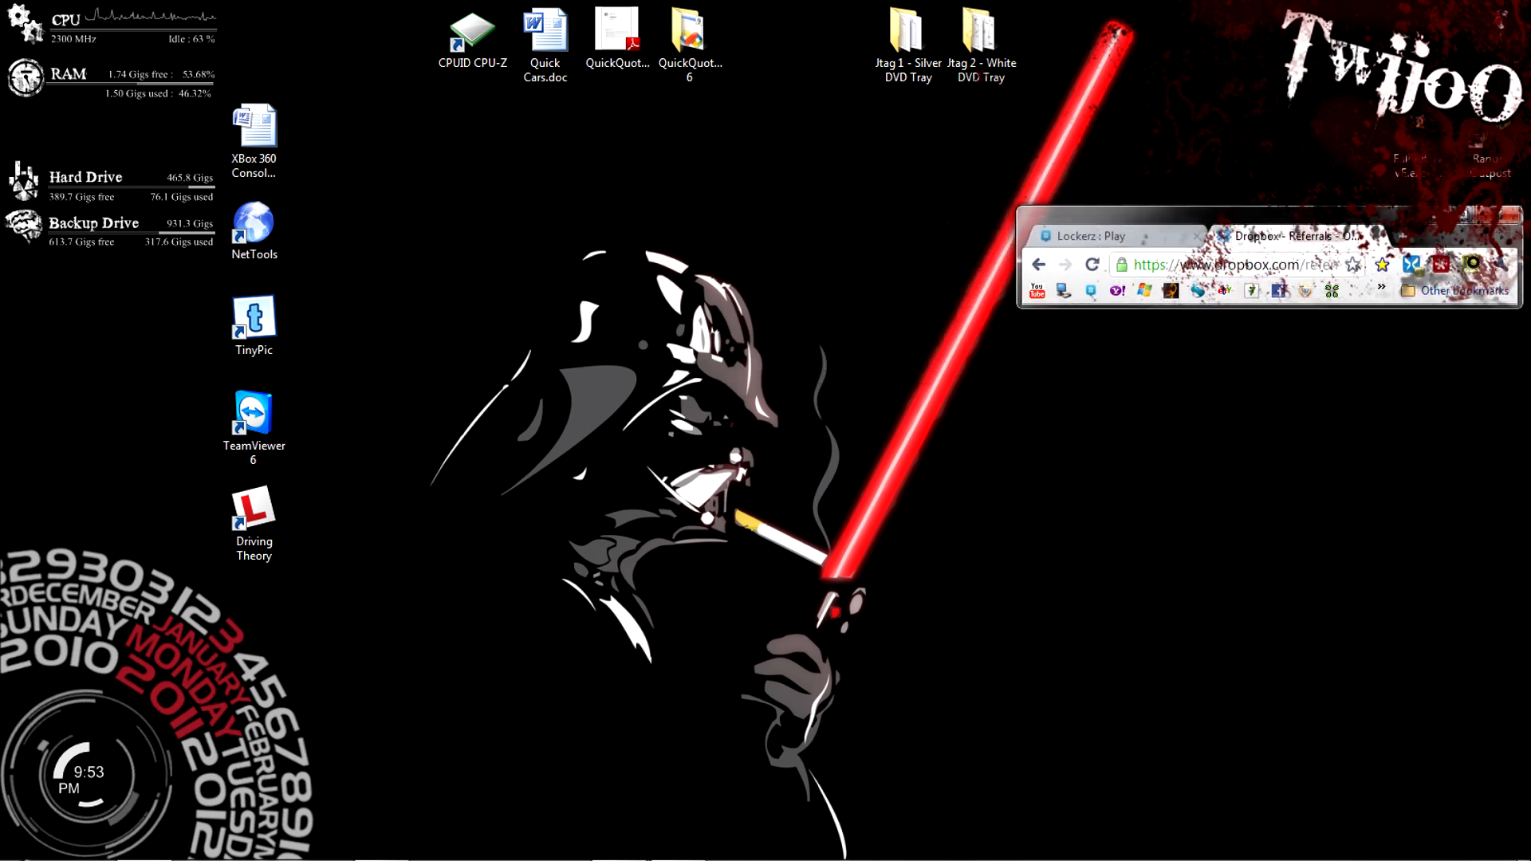